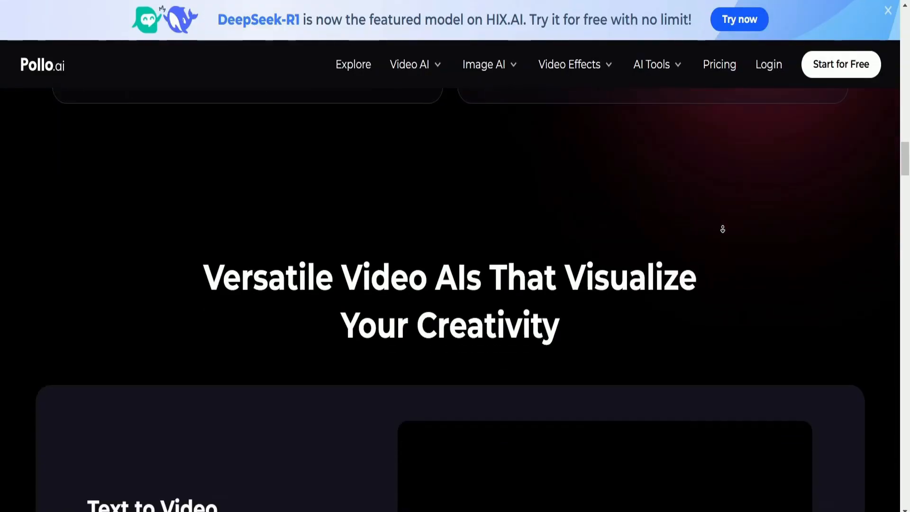
- Look over the Pollo.ai homepage and open the miniature keyboard workers video on TikTok
scroll(722, 227, "down", 4)
scroll(722, 225, "down", 3)
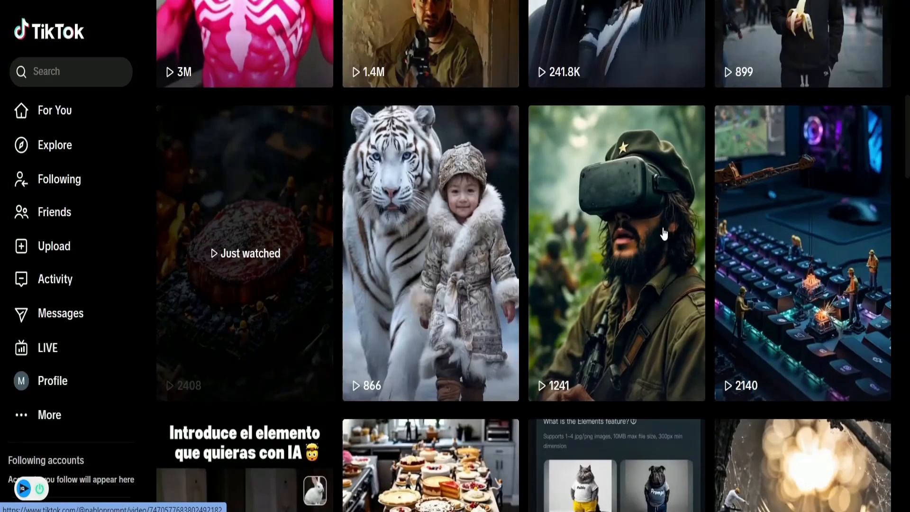
left_click(763, 253)
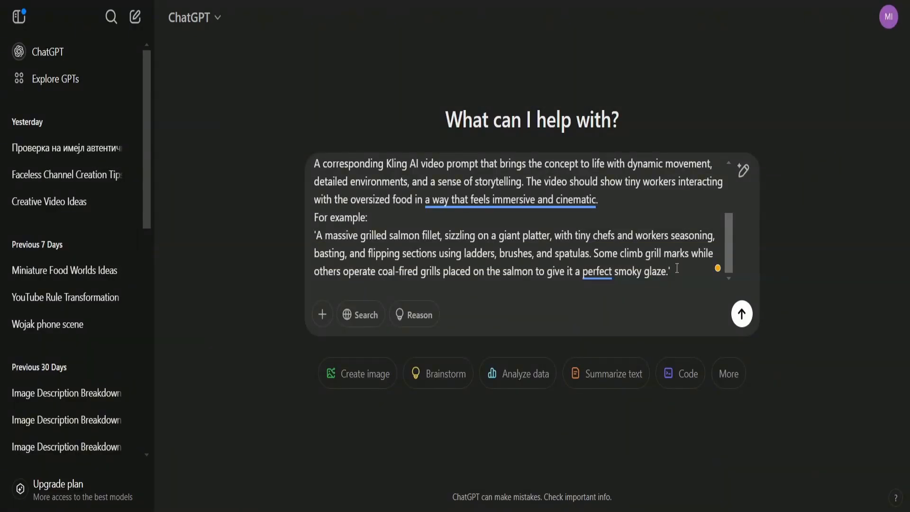
- Submit the ChatGPT prompt asking for miniature food world ideas with Flux AI image and Kling AI video prompts, and review the ideas
key("Return")
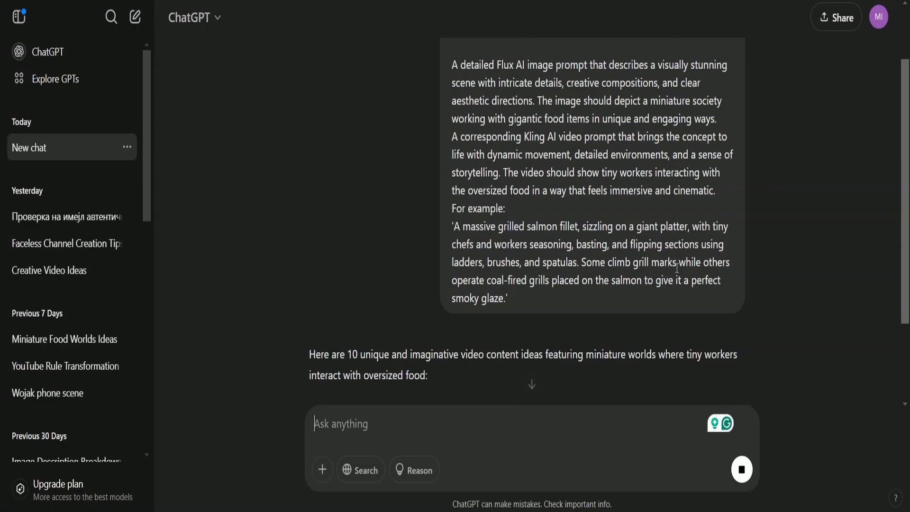
left_click_drag(507, 326, 331, 330)
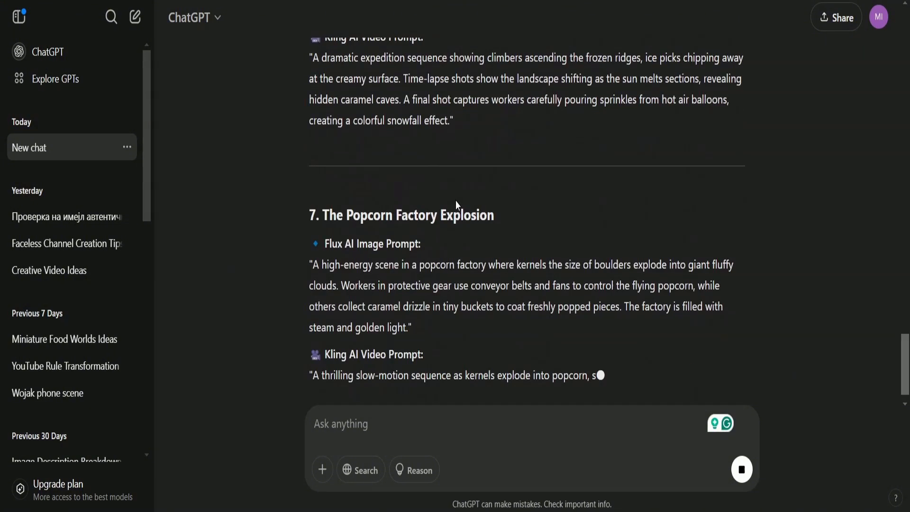
left_click_drag(321, 193, 503, 195)
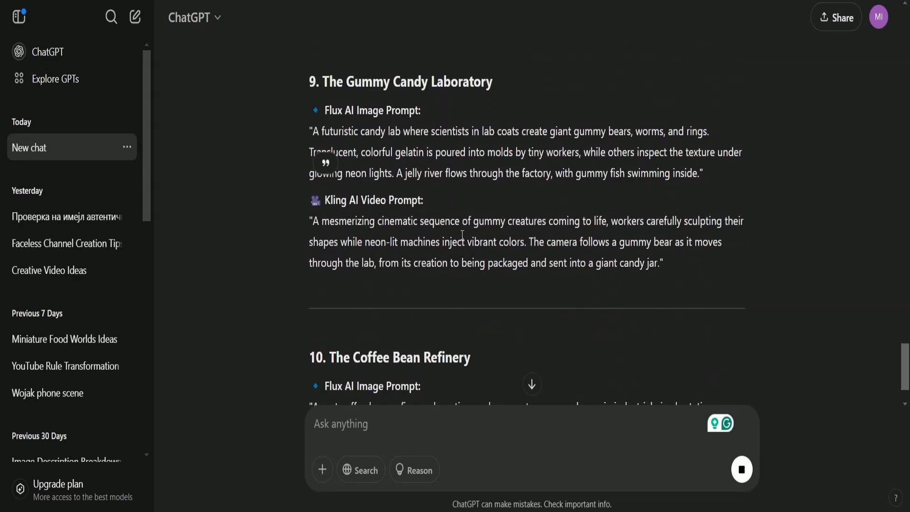
scroll(422, 198, "up", 6)
scroll(422, 198, "up", 6)
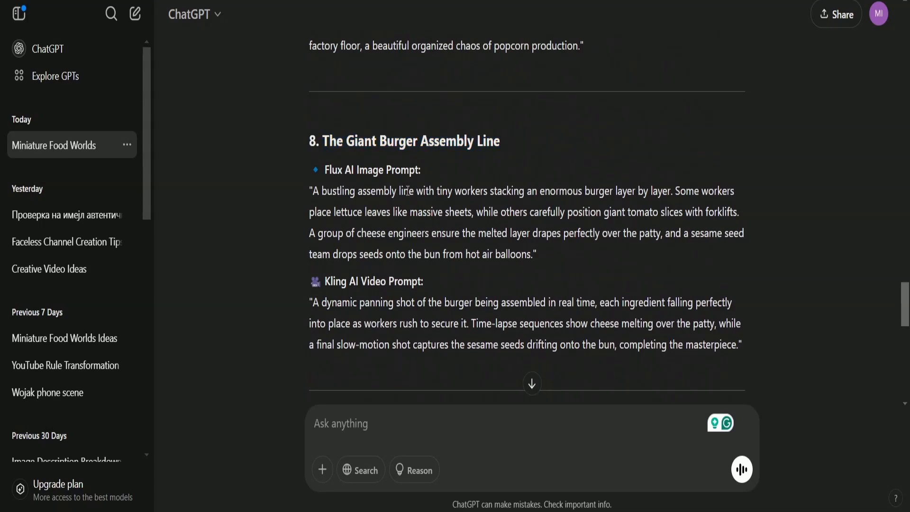
scroll(398, 260, "up", 2)
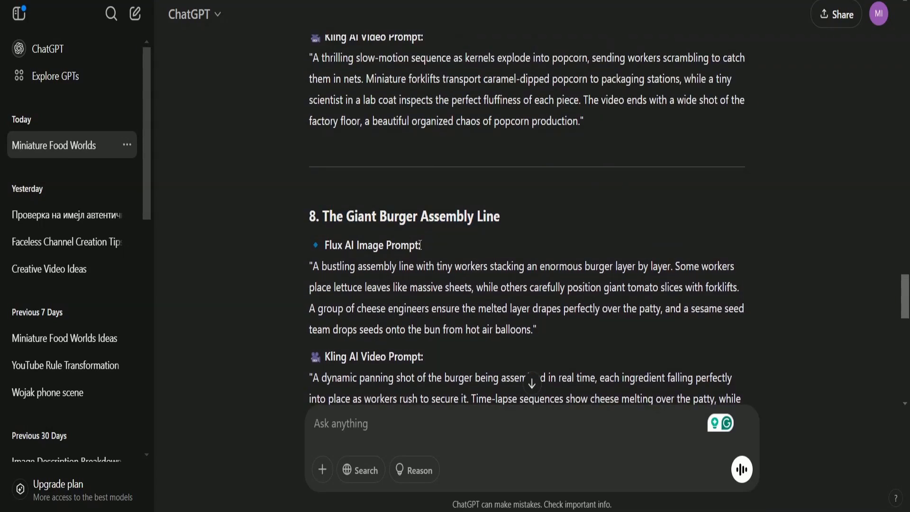
scroll(391, 230, "up", 10)
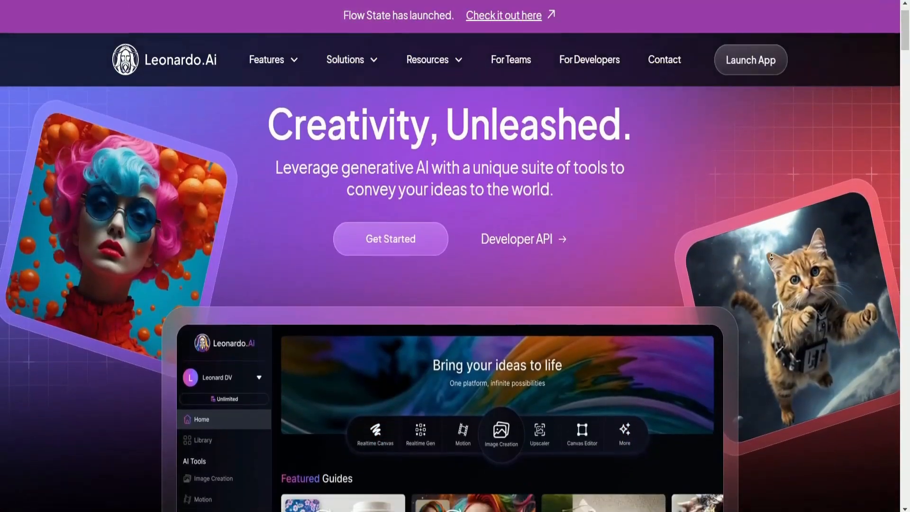
- Switch to Leonardo.Ai, look over its homepage and open the Image Creation tool
scroll(772, 261, "down", 4)
scroll(772, 262, "down", 7)
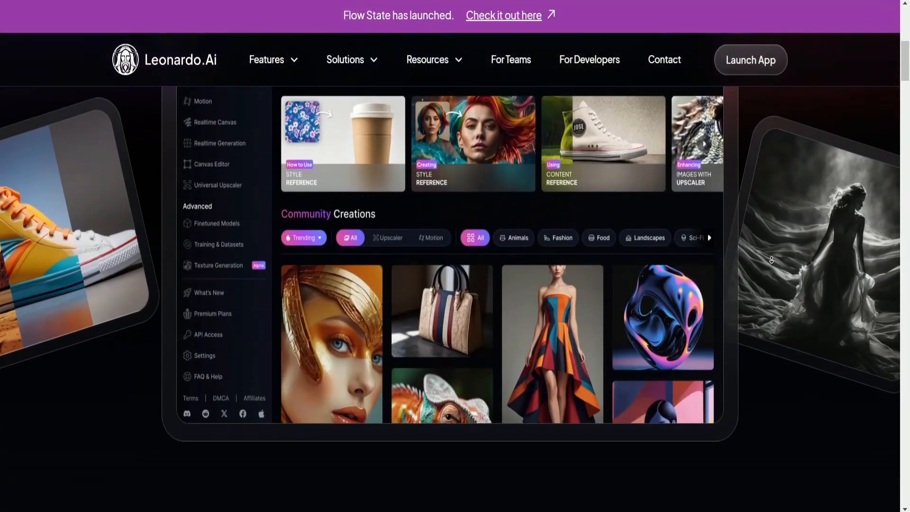
scroll(771, 250, "down", 7)
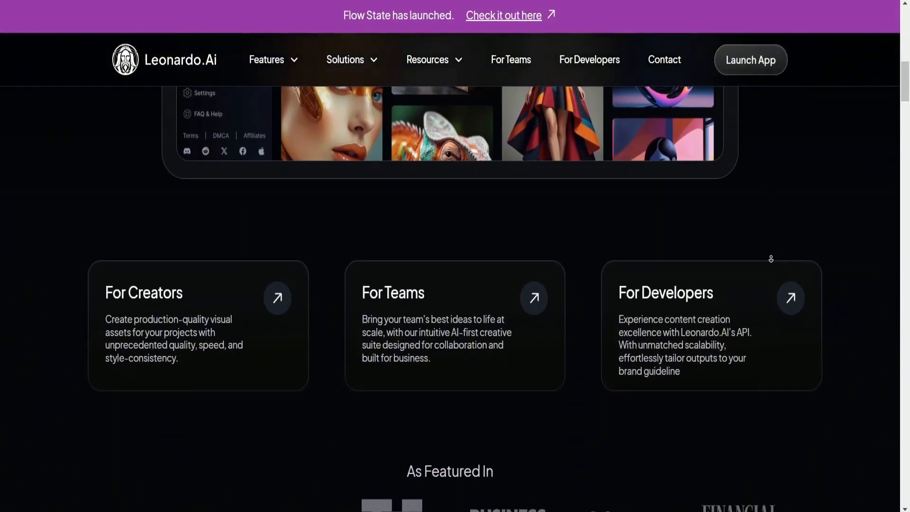
scroll(772, 259, "down", 2)
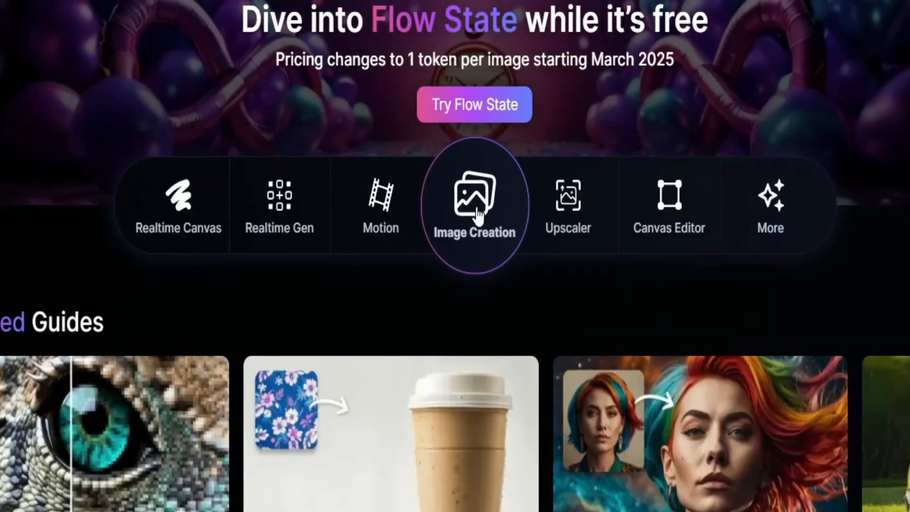
left_click(478, 212)
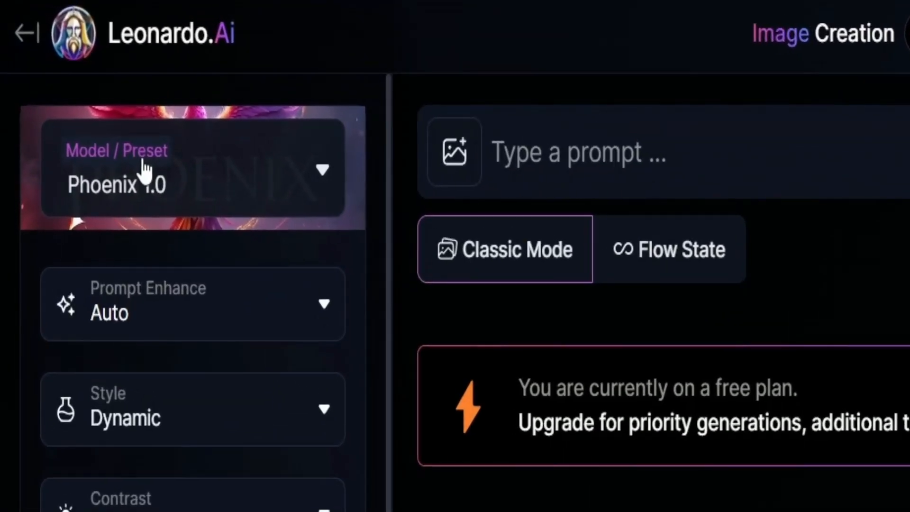
- Choose Flux Dev as the image generation model
left_click(70, 82)
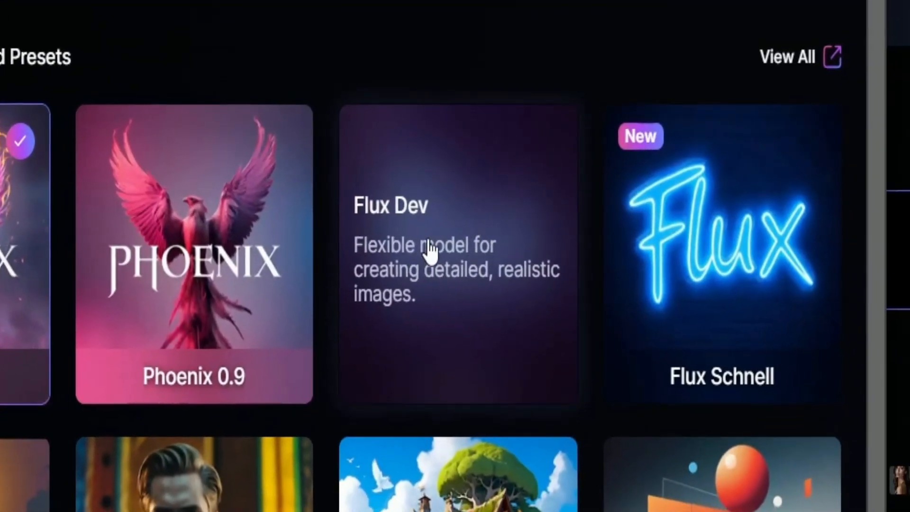
left_click(429, 251)
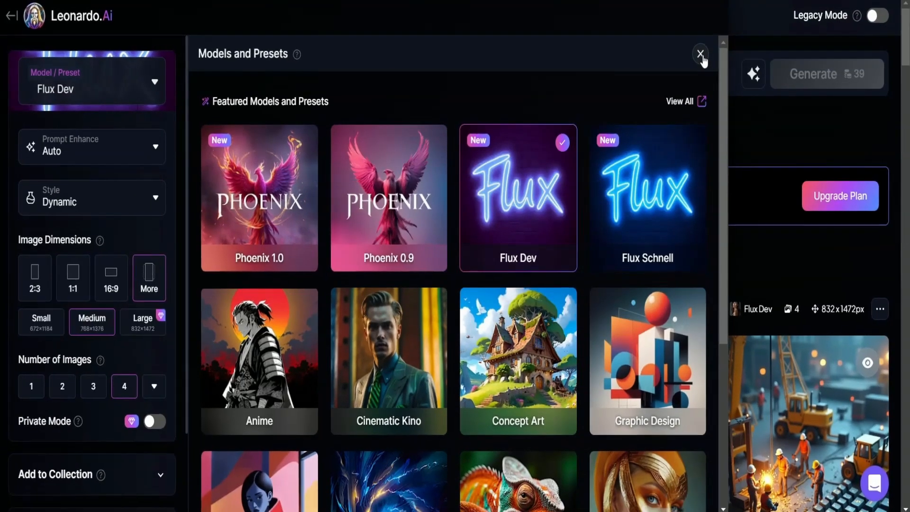
left_click(702, 55)
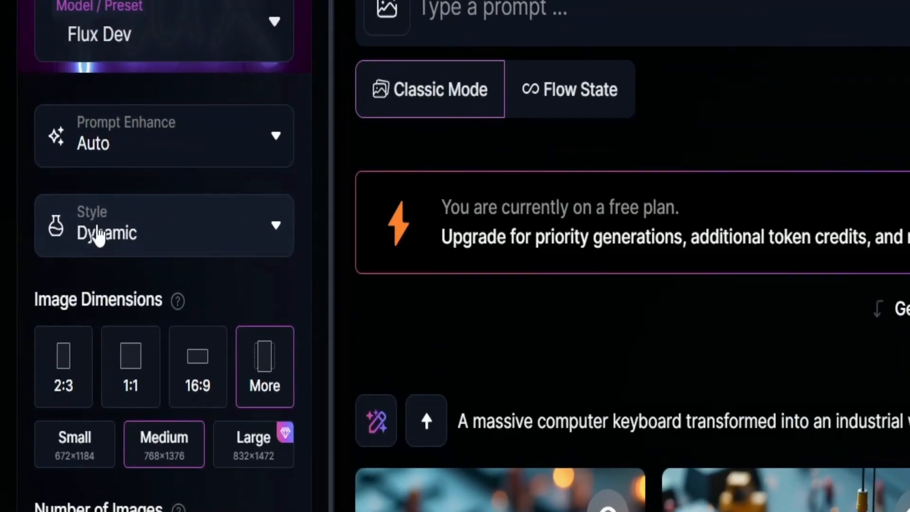
- Set the image style to 3D Render and open the additional image dimension options
left_click(98, 235)
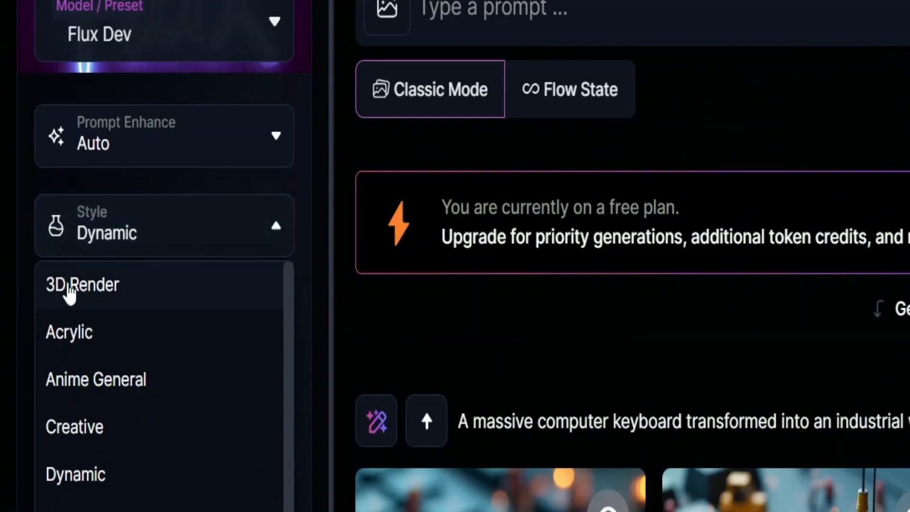
left_click(86, 298)
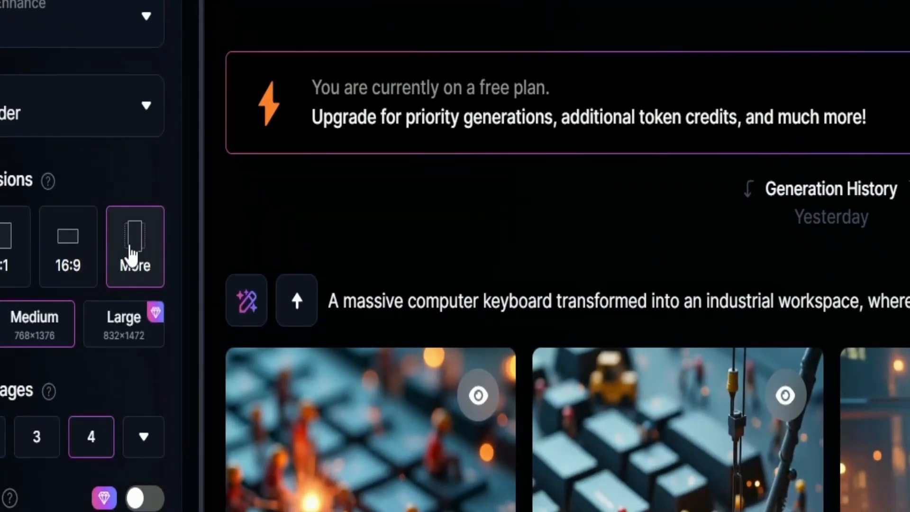
left_click(132, 256)
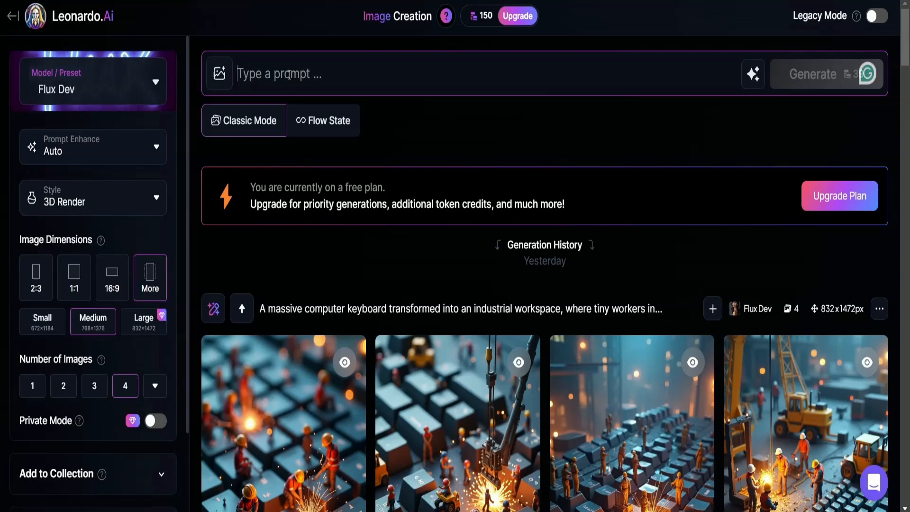
- Generate four images from the prompt describing a sprawling cheesecake landscape with miners chiseling out creamy slices
type("A sprawling cheesecake landscape with miners chiseling out creamy slices while others transport berries the size of boulders to be placed on top. Tiny cranes drizzle rivers of caramel from enormous vats, while delicate pastry architects sculpt the perfect whipped cream peaks. Warm, golden lighting enhances the delicious textures.")
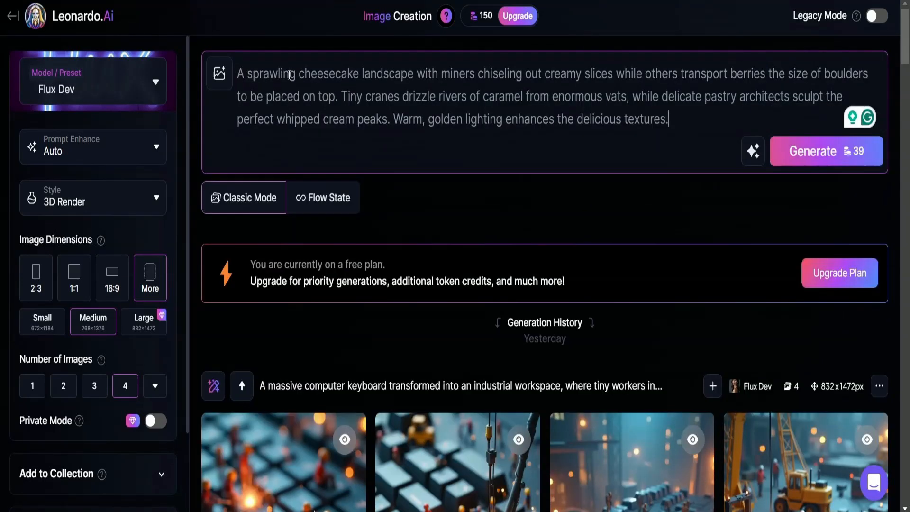
left_click(795, 150)
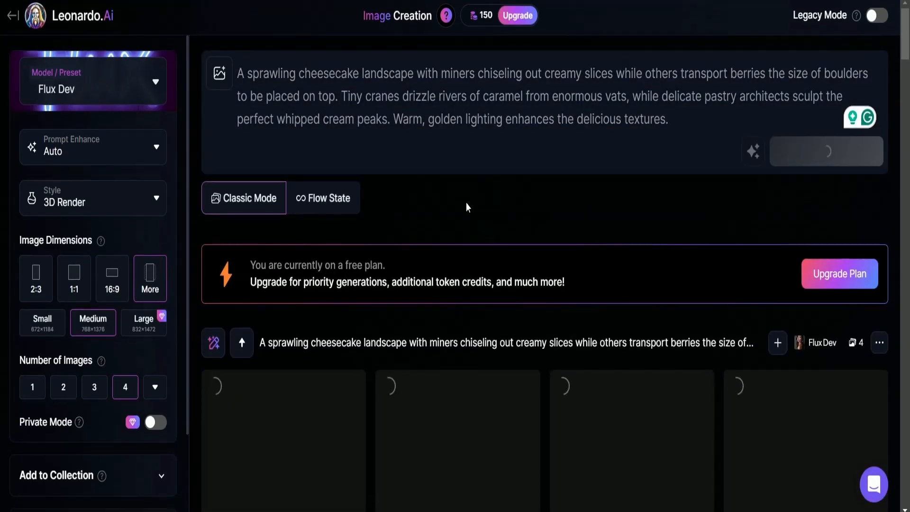
scroll(466, 206, "down", 6)
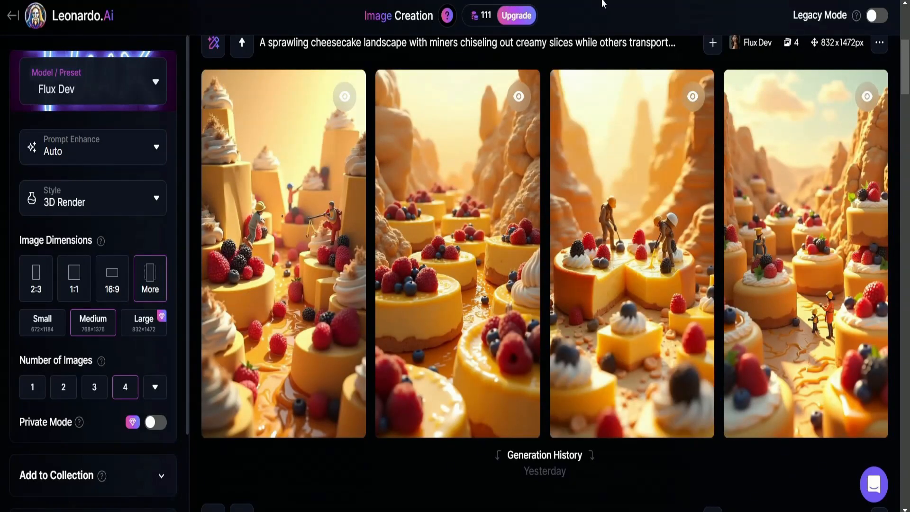
mouse_move(648, 223)
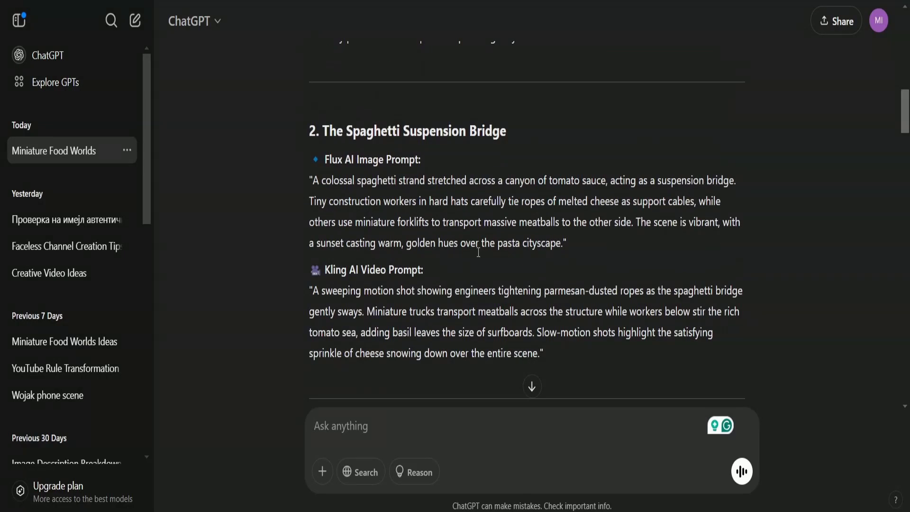
- Copy the Spaghetti Suspension Bridge Flux AI image prompt from ChatGPT and generate images from it in Leonardo.Ai
left_click_drag(525, 243, 313, 185)
key("ctrl+c")
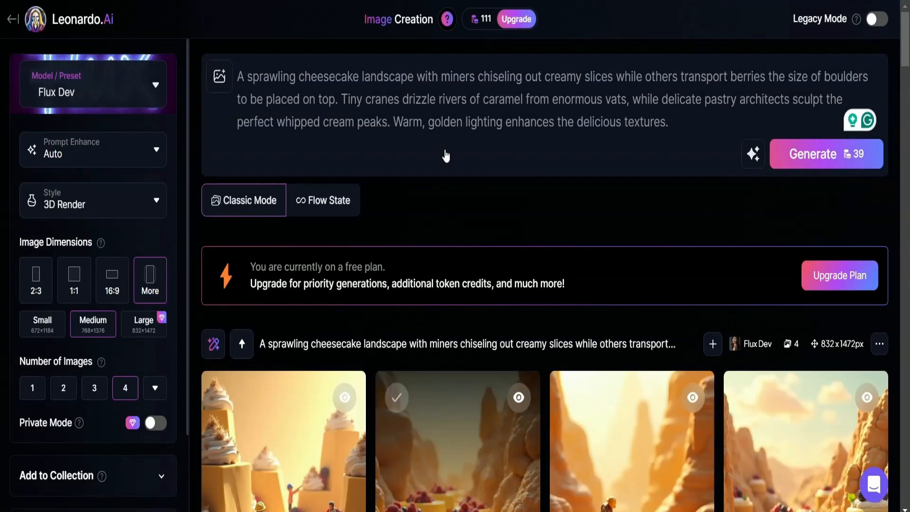
left_click(447, 124)
key("ctrl+a")
key("ctrl+v")
left_click(848, 158)
scroll(597, 182, "down", 3)
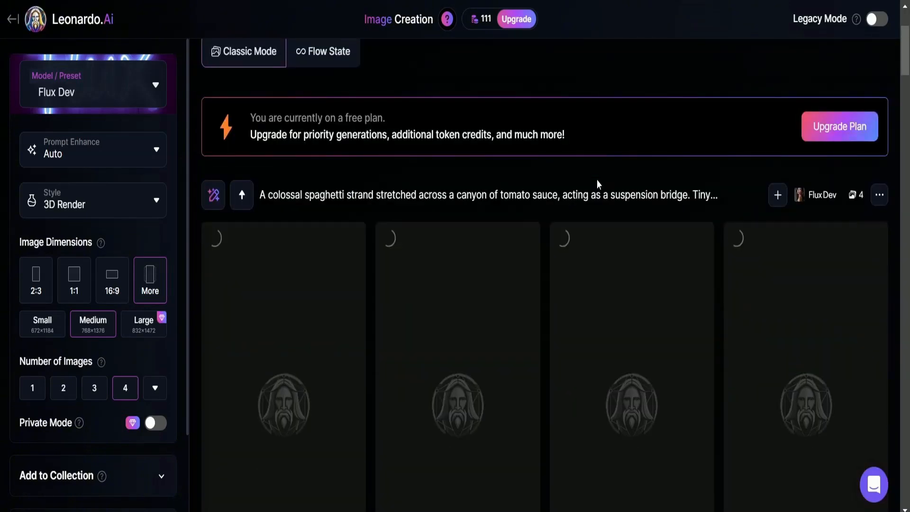
scroll(597, 180, "down", 3)
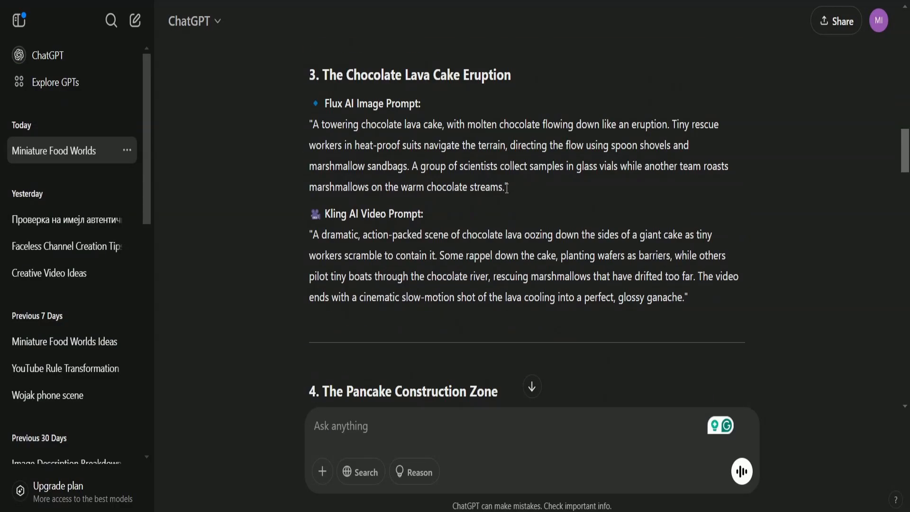
- Copy the Chocolate Lava Cake Eruption Flux AI image prompt from ChatGPT and generate images from it in Leonardo.Ai
left_click_drag(507, 188, 311, 124)
key("ctrl+c")
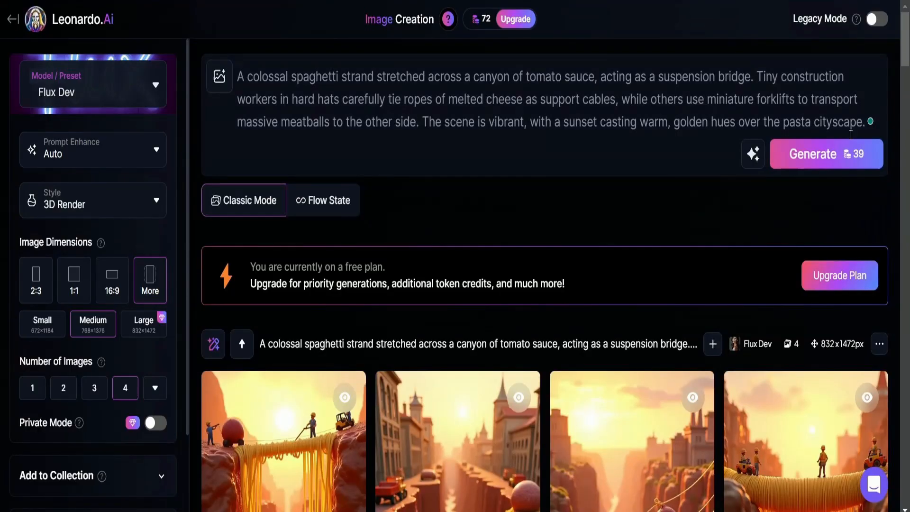
key("ctrl+a")
key("ctrl+v")
left_click(798, 149)
scroll(561, 169, "down", 6)
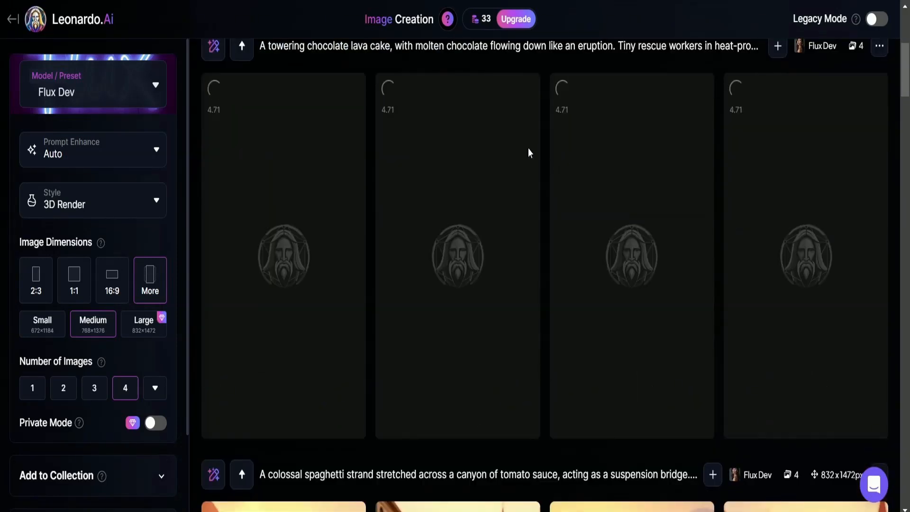
- Preview the generated chocolate lava cake images at full size and close the preview
scroll(528, 148, "up", 6)
scroll(529, 148, "down", 6)
left_click(299, 179)
left_click(657, 280)
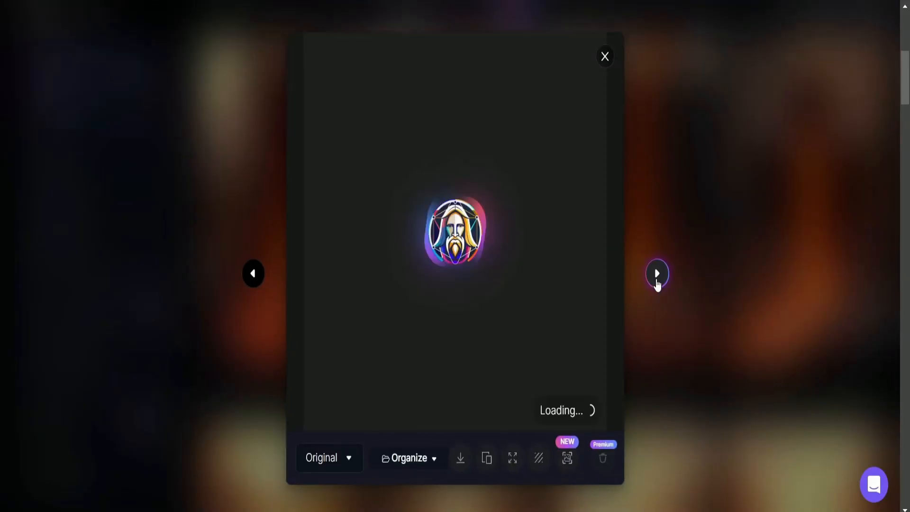
left_click(605, 60)
left_click(838, 212)
left_click(605, 56)
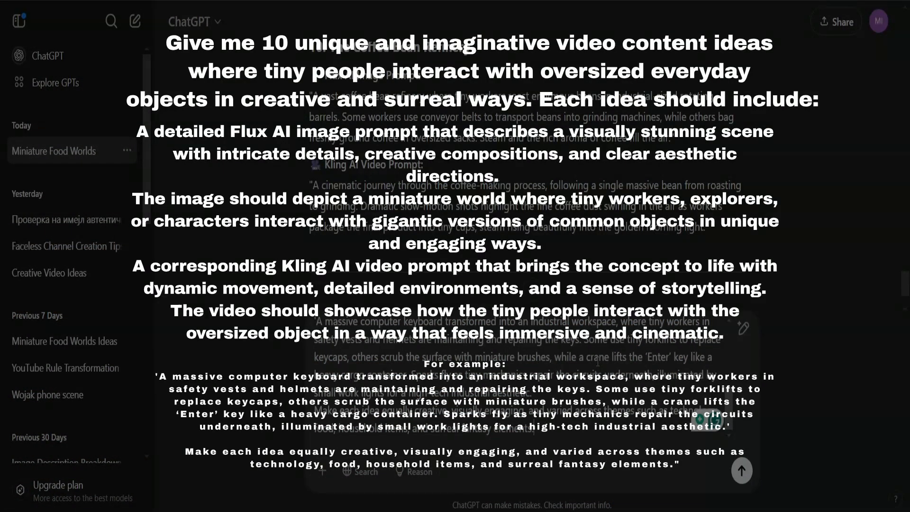
- Submit a ChatGPT prompt asking for 10 video ideas where tiny people interact with oversized everyday objects
key("Return")
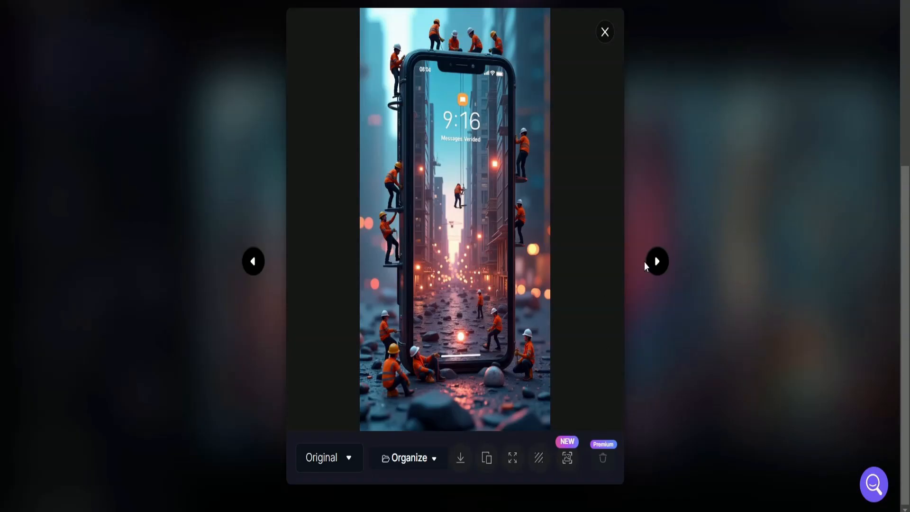
- Look through the enlarged generated images of tiny workers on a giant smartphone
left_click(657, 262)
left_click(657, 262)
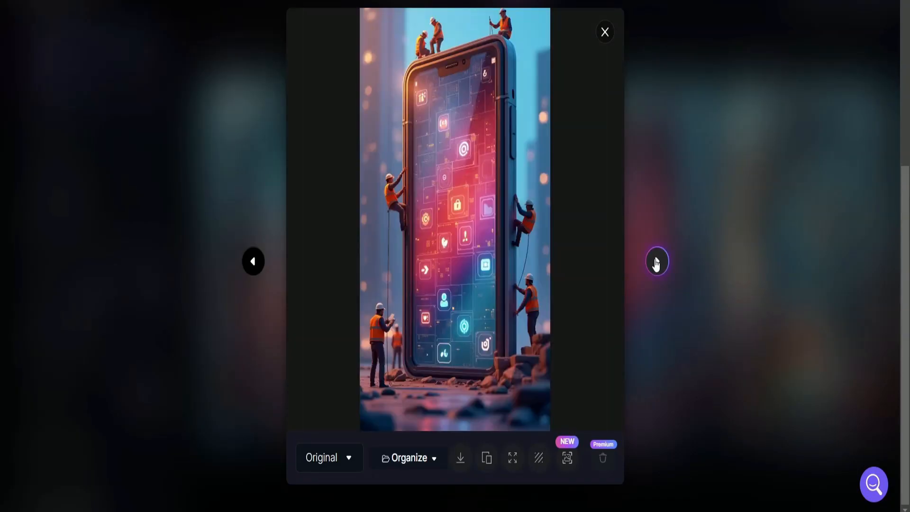
left_click(657, 262)
left_click(657, 262)
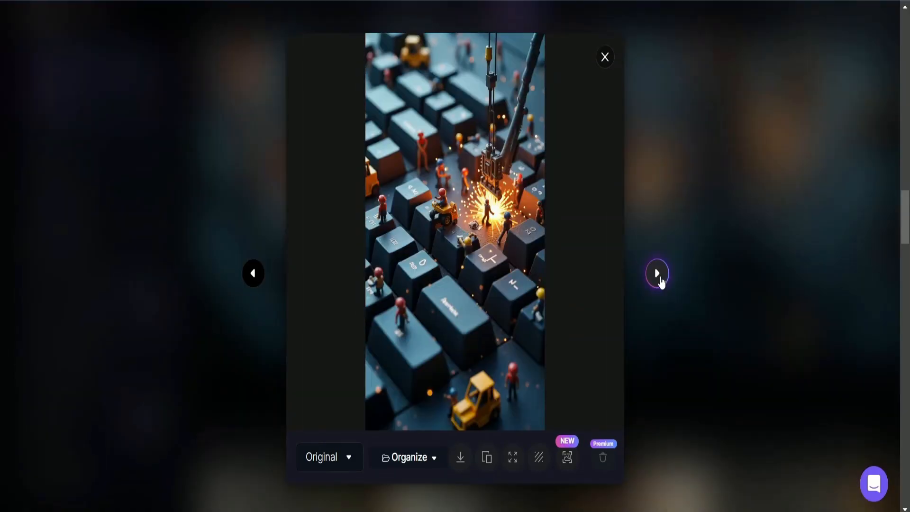
- Look through the enlarged keyboard workspace images and download one of them
left_click(661, 280)
left_click(659, 278)
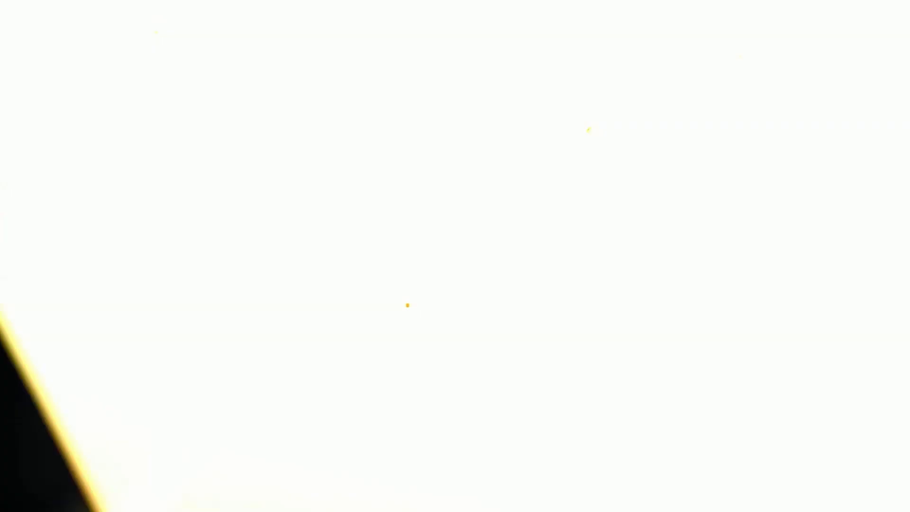
left_click(461, 457)
left_click(658, 280)
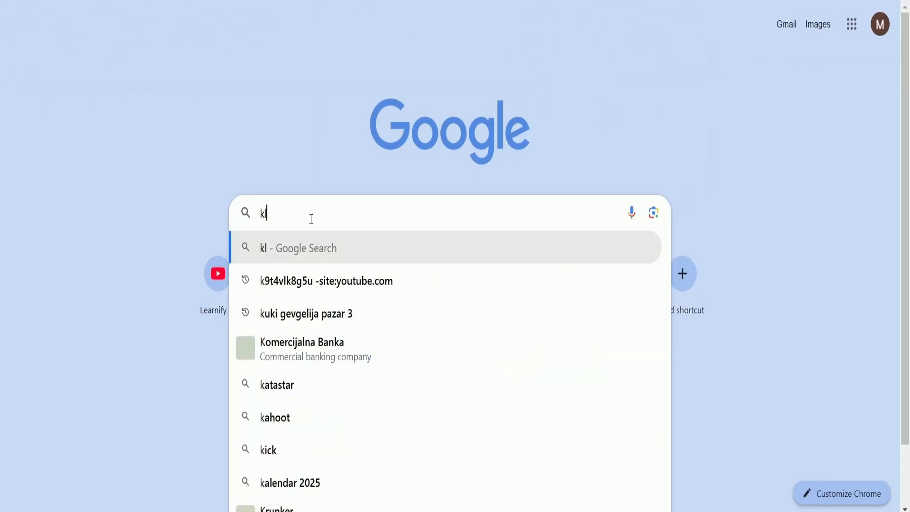
- Search Google for kling ai and open the AI Videos tool on the KLING AI site
type("ling")
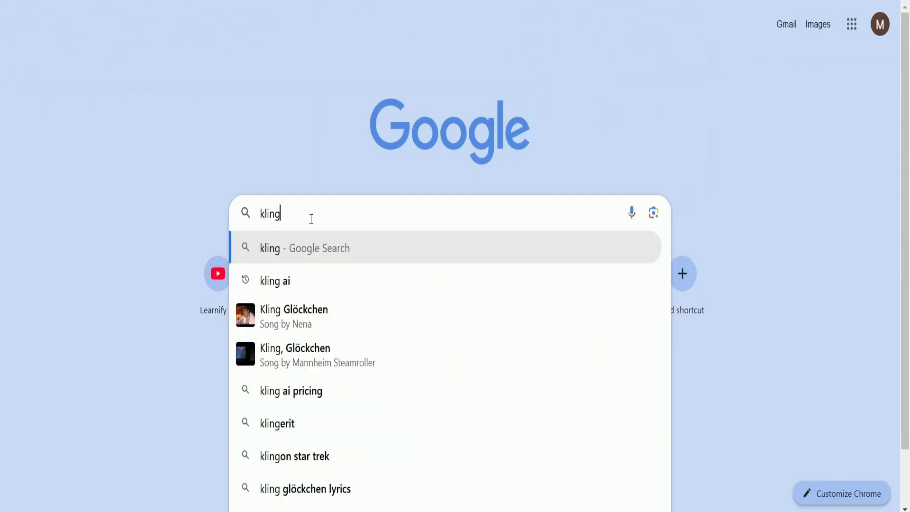
key("Down")
key("Return")
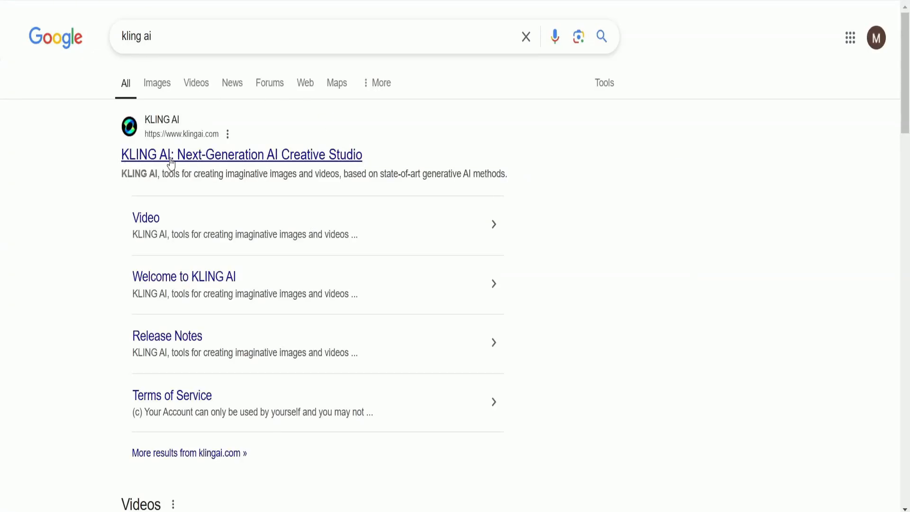
left_click(180, 158)
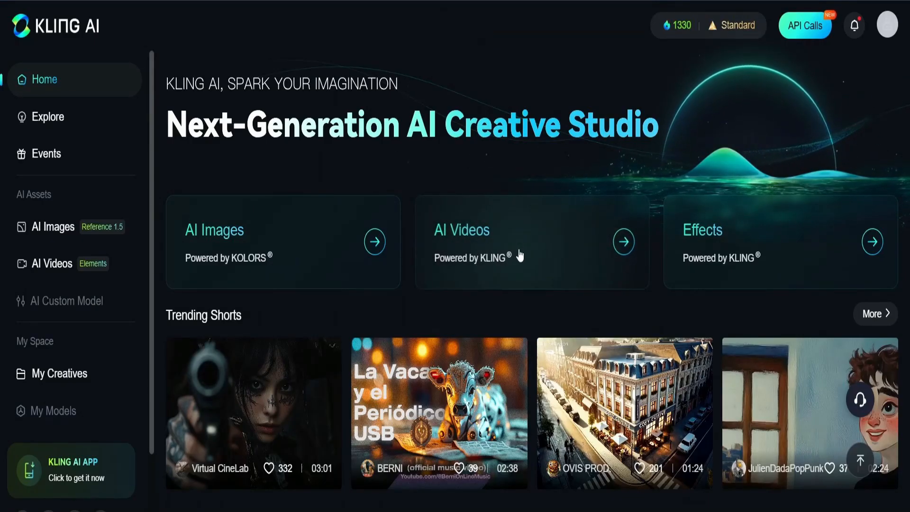
left_click(519, 251)
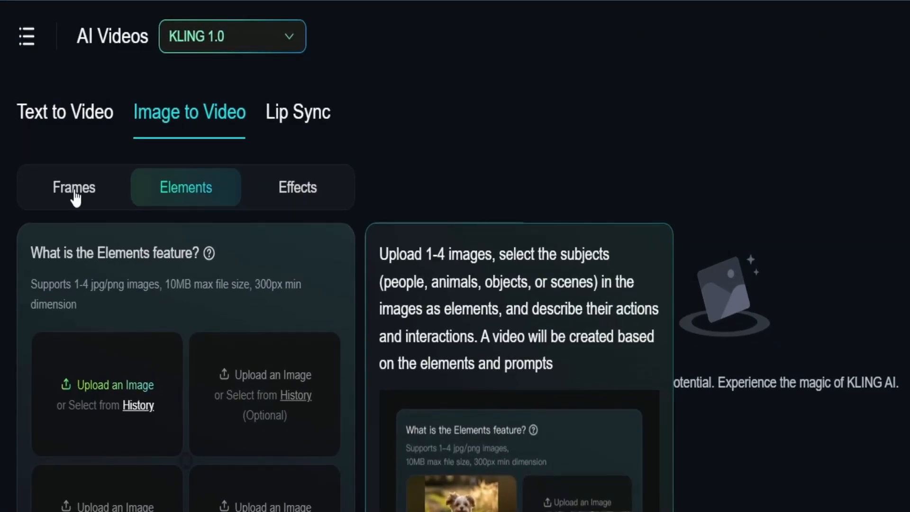
- Upload the first colossal plate of spaghetti image from the Flux_Dev files as the frame for image-to-video
left_click(75, 192)
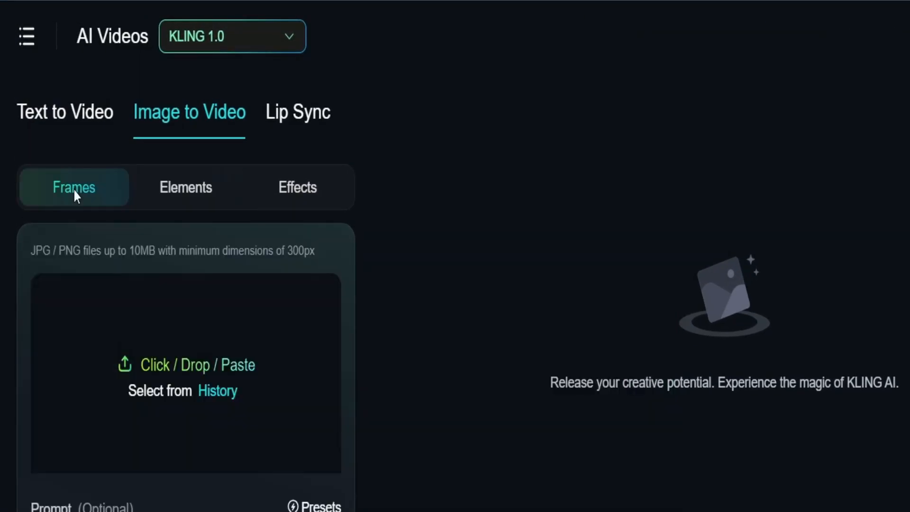
left_click(151, 371)
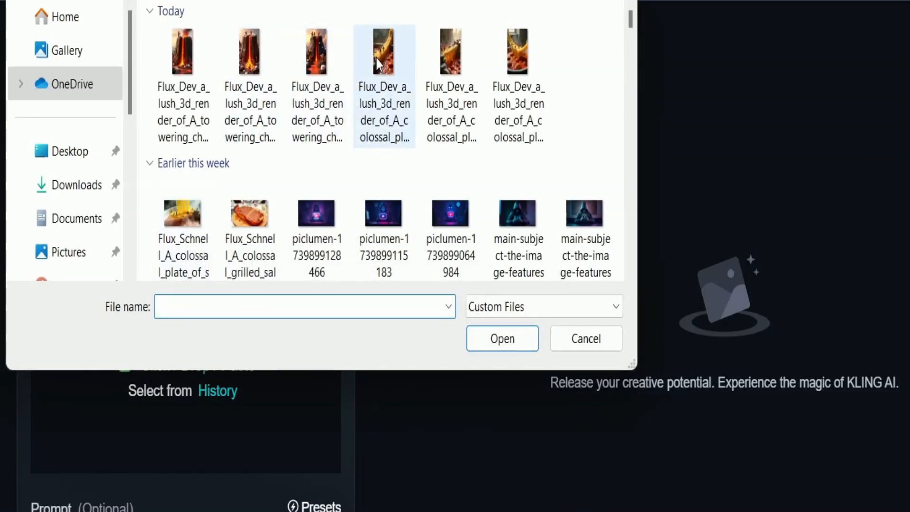
left_click(383, 86)
left_click(497, 338)
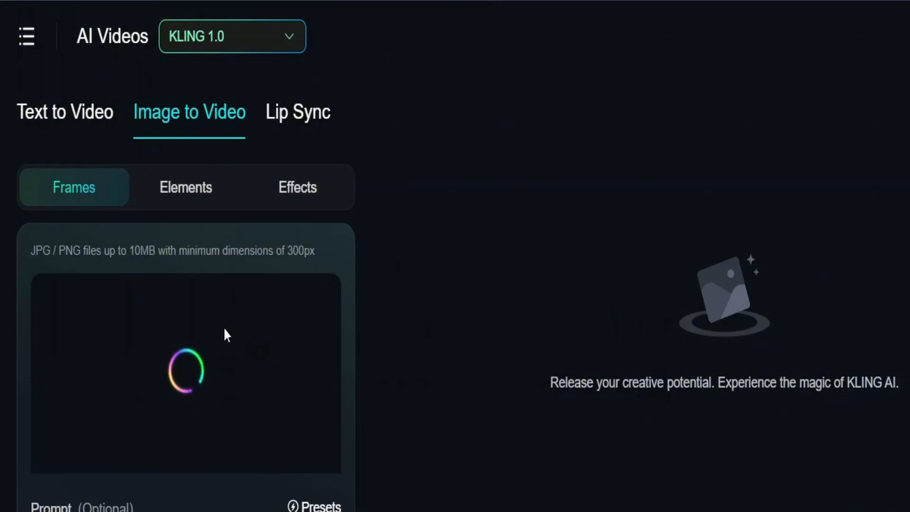
scroll(224, 329, "down", 2)
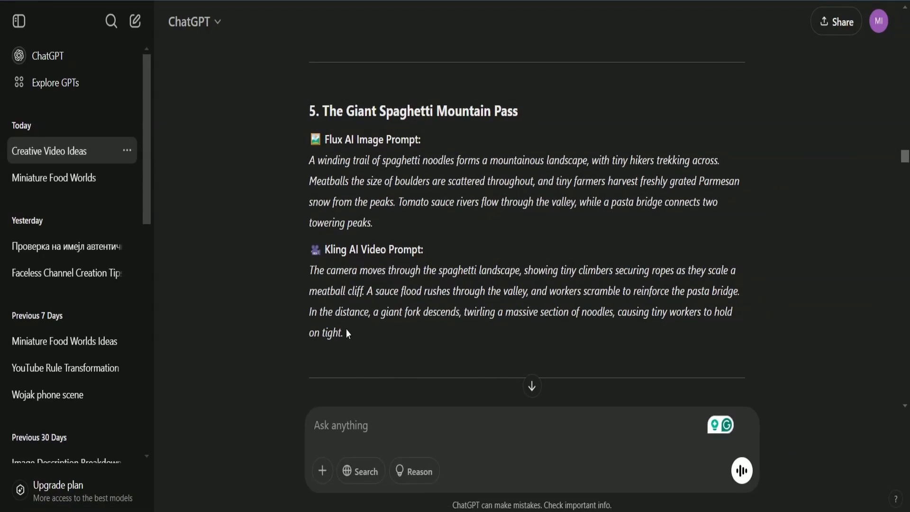
- Copy the Kling AI video prompt of The Giant Spaghetti Mountain Pass from ChatGPT into KLING AI's prompt
left_click_drag(346, 333, 315, 281)
right_click(328, 276)
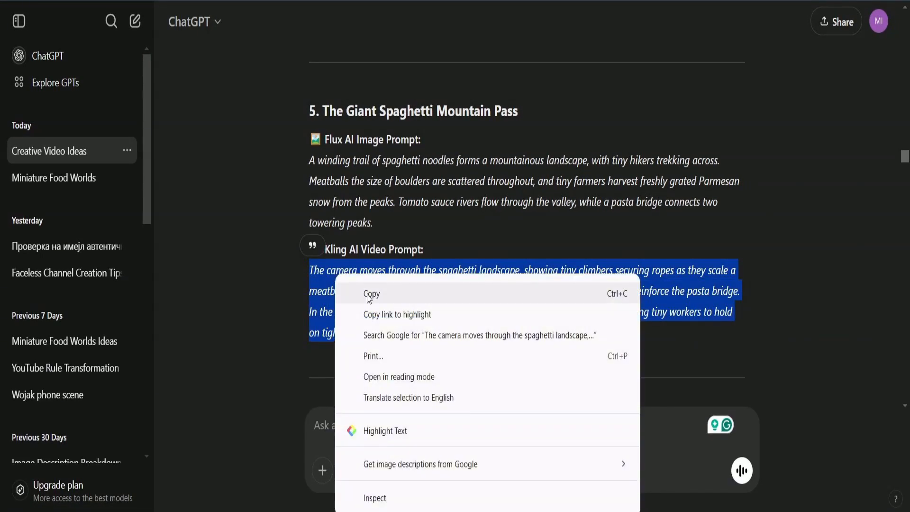
left_click(380, 288)
left_click(335, 255)
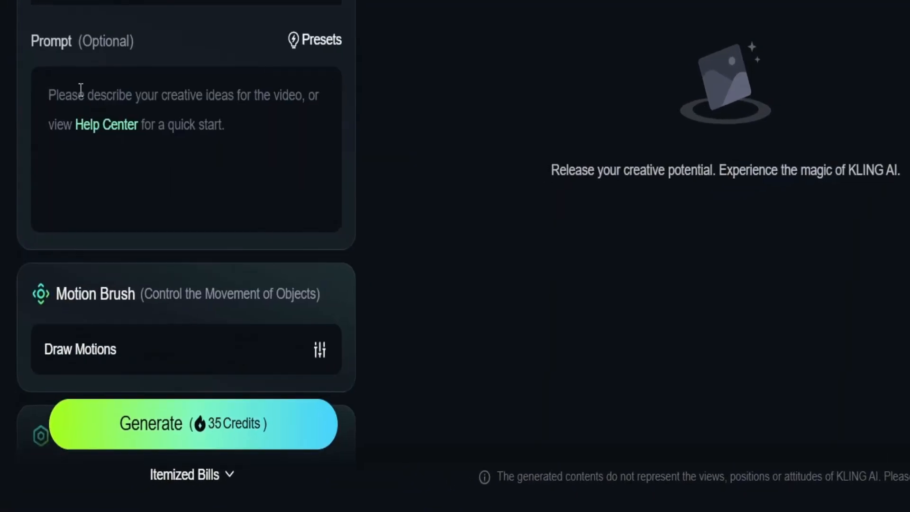
left_click(81, 90)
key("ctrl+v")
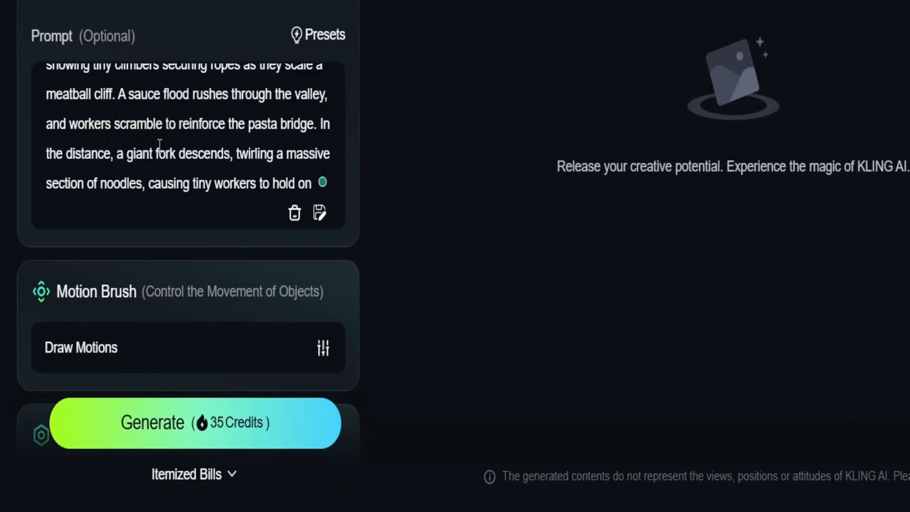
- Switch the video settings to Standard Mode and generate one 5-second spaghetti video
scroll(183, 157, "down", 7)
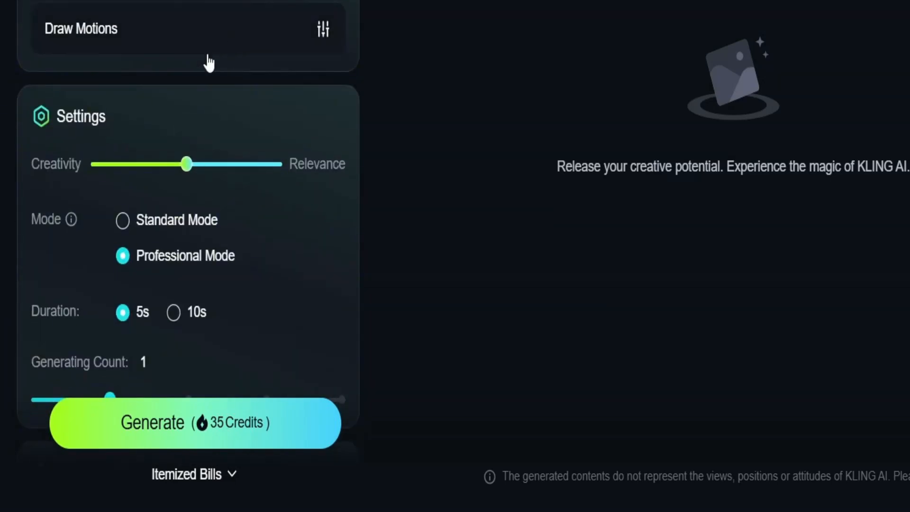
scroll(208, 61, "down", 3)
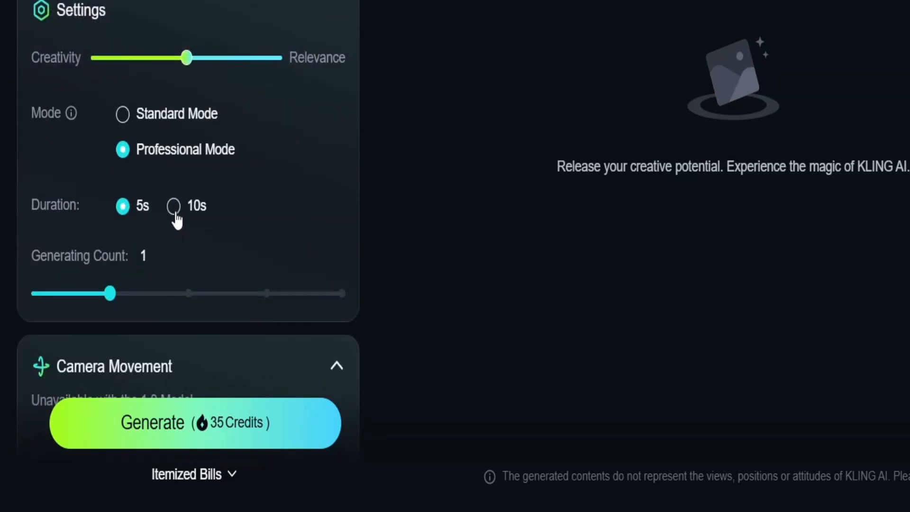
scroll(142, 218, "up", 3)
left_click(122, 217)
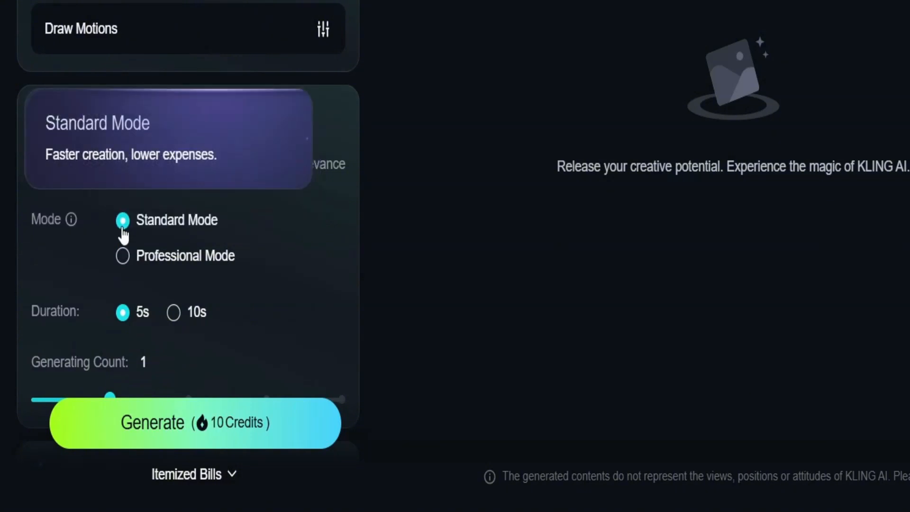
scroll(230, 304, "down", 18)
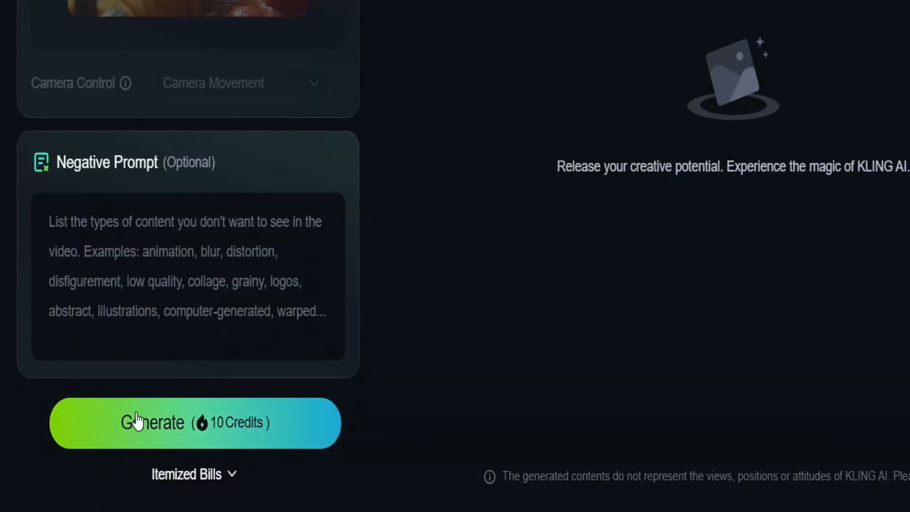
left_click(245, 430)
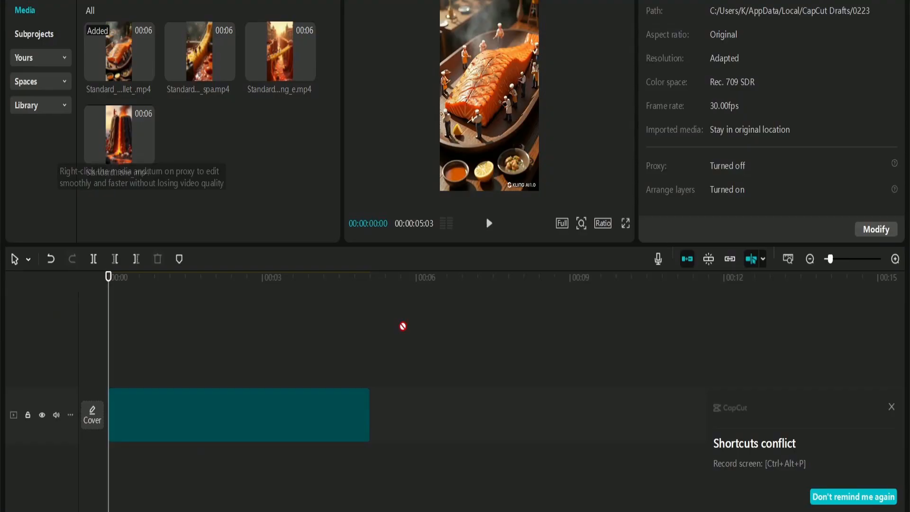
- In CapCut, add the volcano and spaghetti clips to the timeline behind the grilled salmon clip
left_click_drag(403, 327, 552, 298)
left_click(892, 407)
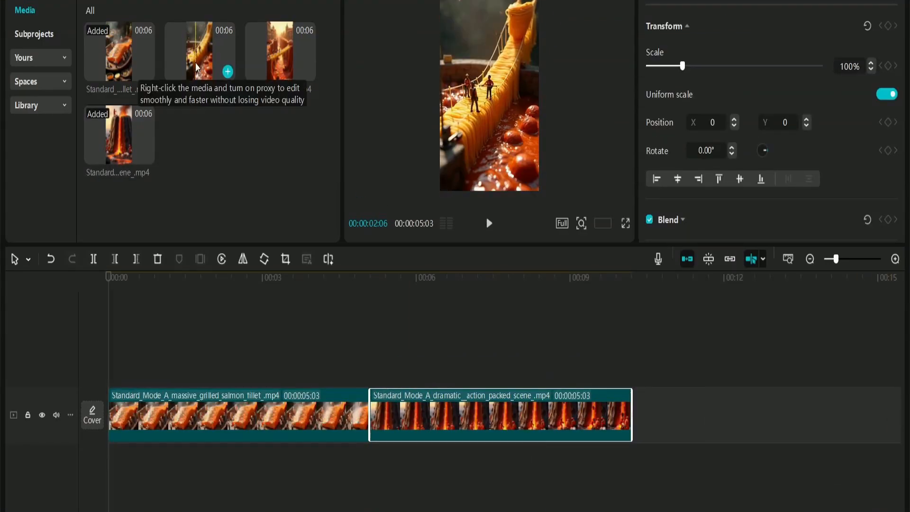
left_click_drag(199, 57, 635, 422)
left_click(811, 259)
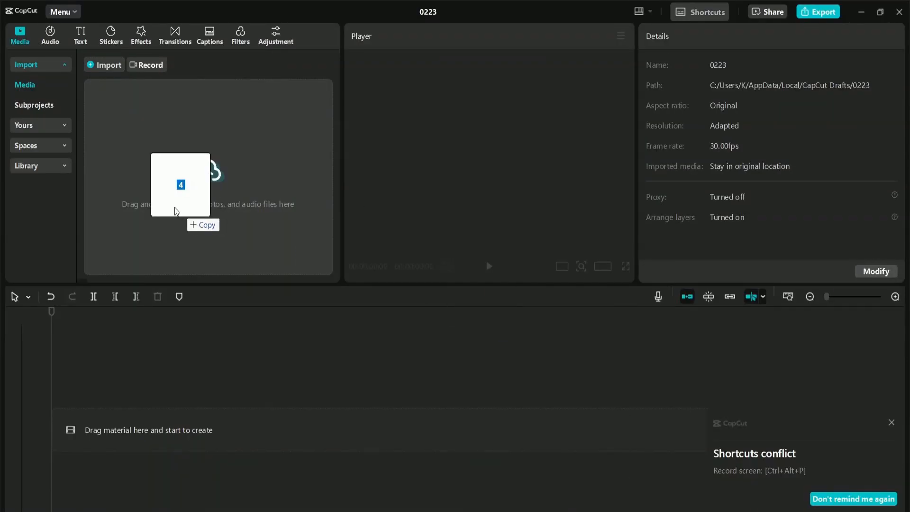
- Import the four generated videos into CapCut and line them up as salmon, volcano, spaghetti fork and spaghetti bridge
left_click_drag(175, 211, 172, 203)
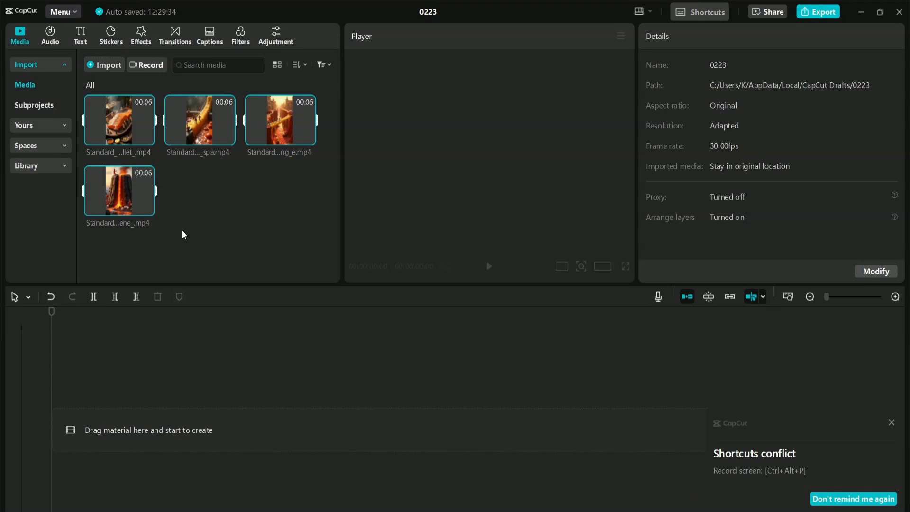
left_click_drag(142, 137, 116, 426)
left_click_drag(119, 179, 372, 401)
left_click(892, 396)
left_click_drag(196, 126, 645, 402)
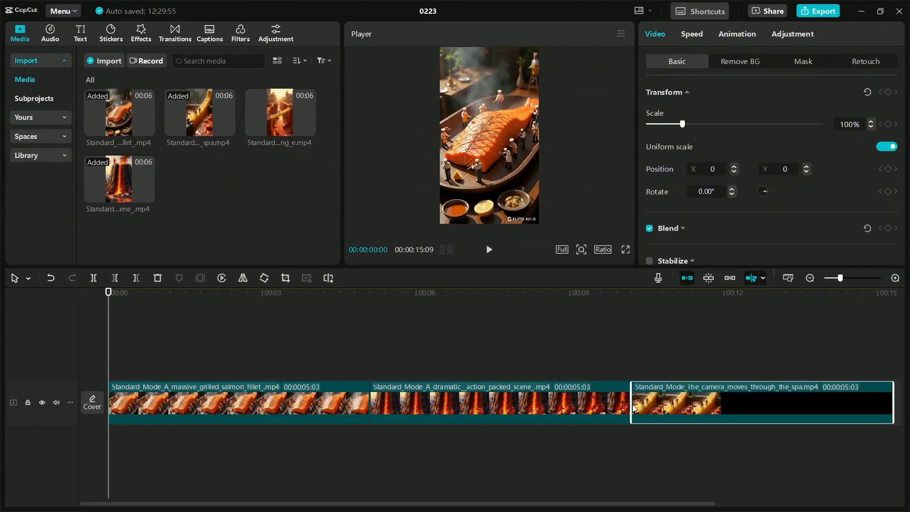
left_click_drag(280, 114, 504, 390)
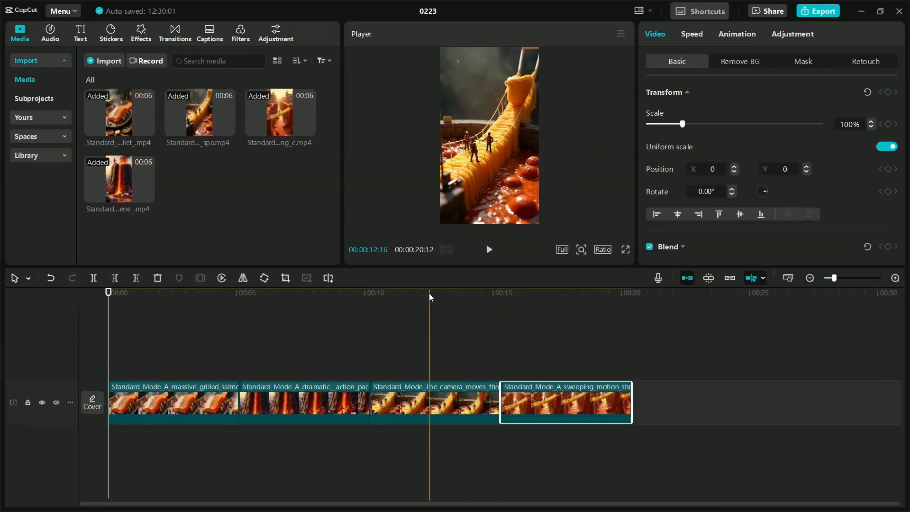
- Set the project's aspect ratio to 9:16 and crop the Kling AI watermark off the salmon clip's lower edge
left_click(603, 249)
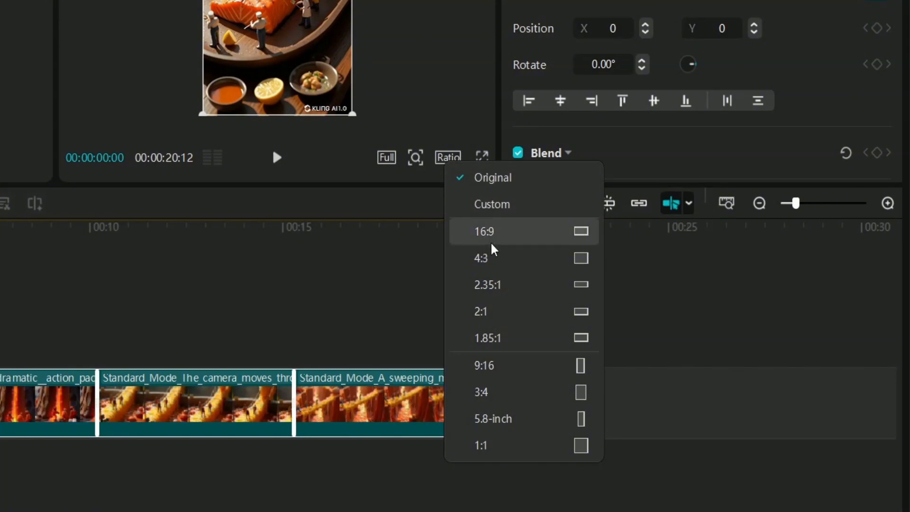
left_click(493, 372)
left_click_drag(474, 254, 136, 254)
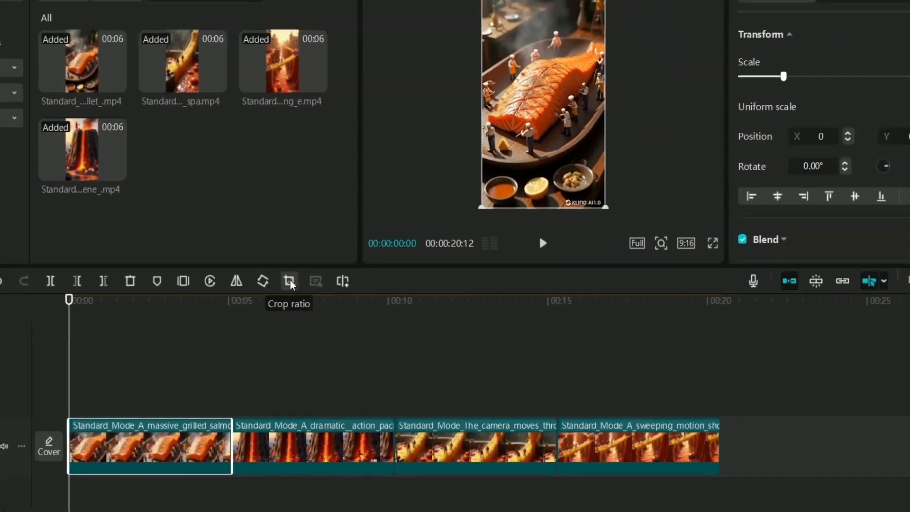
left_click(291, 280)
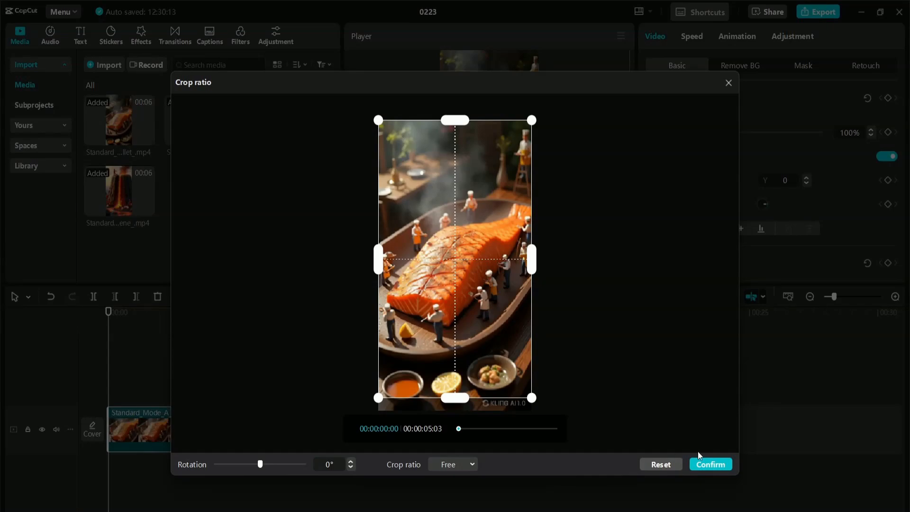
left_click(710, 465)
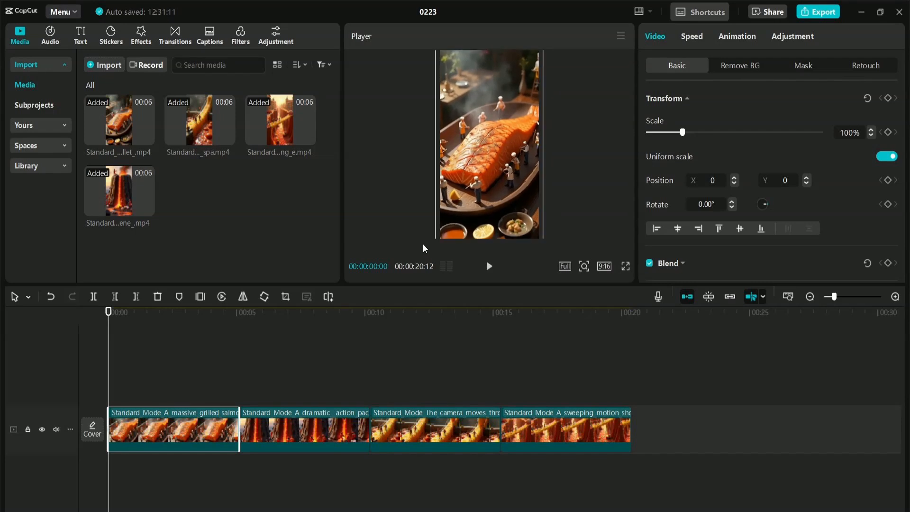
- Place a Mix transition at each of the three cuts between the four timeline clips
left_click(174, 361)
left_click(175, 36)
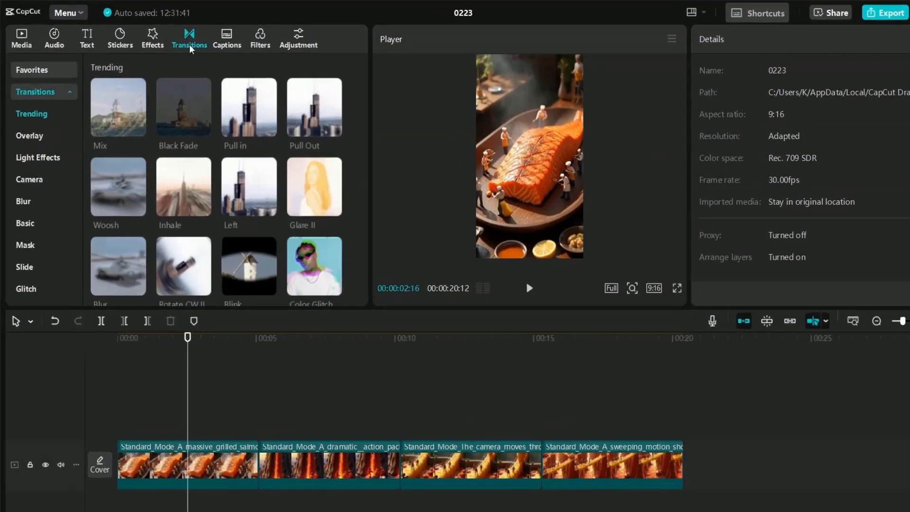
scroll(169, 246, "down", 5)
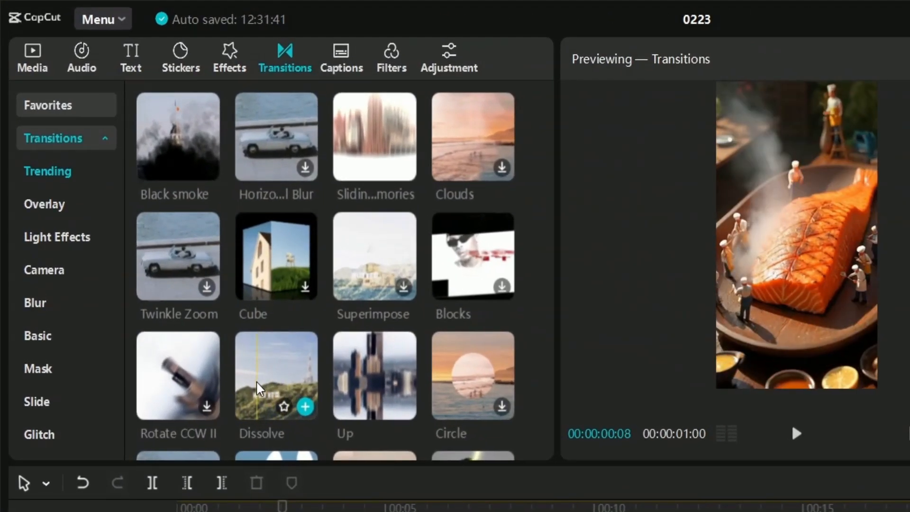
scroll(158, 175, "up", 5)
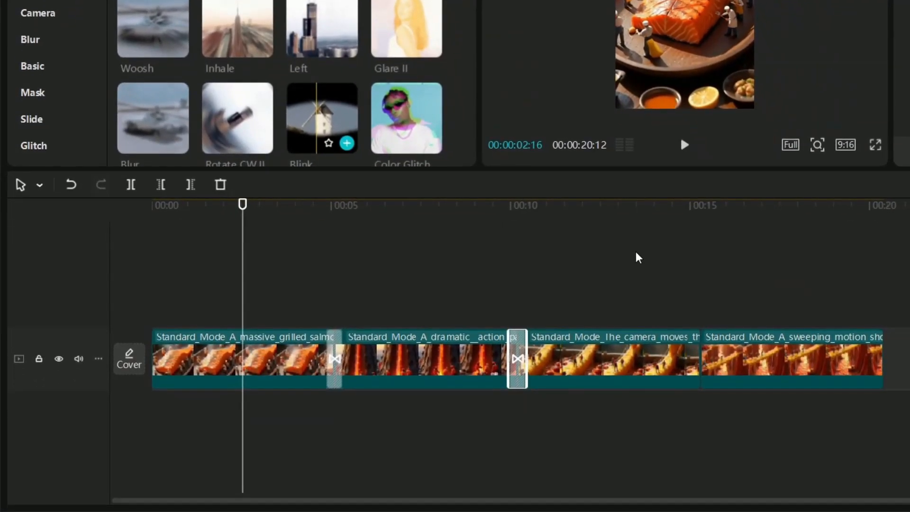
left_click_drag(636, 253, 701, 349)
- Play the timeline from about three seconds to review the transitions between clips, and pause it
left_click(274, 215)
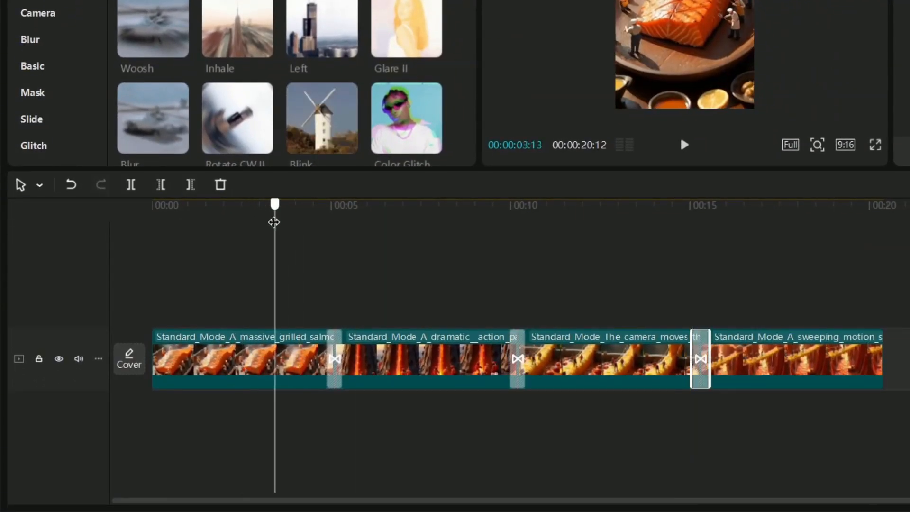
left_click(683, 151)
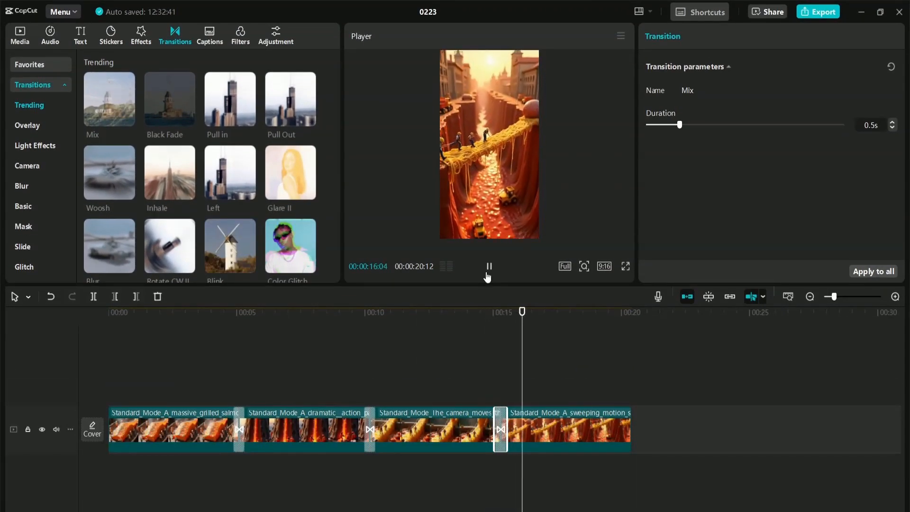
left_click(488, 273)
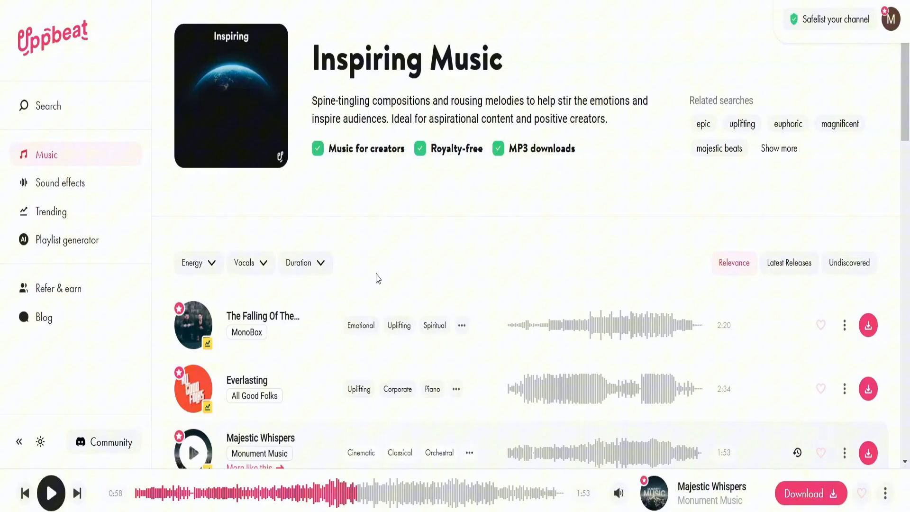
- Browse Inspiring Music on Uppbeat and audition a tools sound effect on Pixabay
scroll(377, 278, "down", 5)
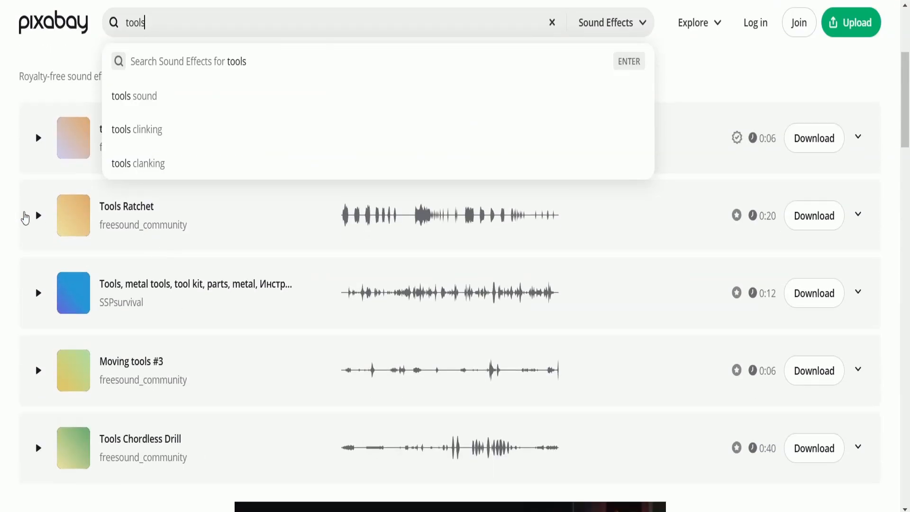
left_click(13, 212)
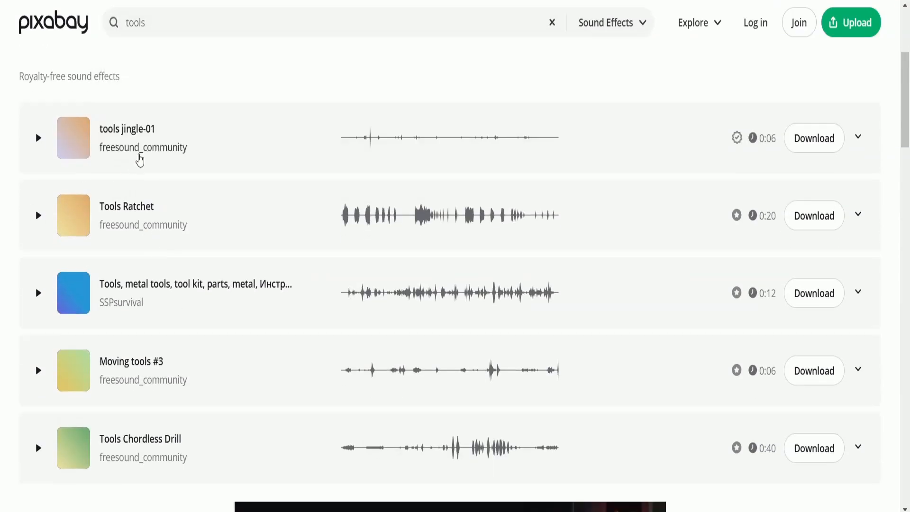
scroll(147, 149, "down", 3)
left_click(38, 142)
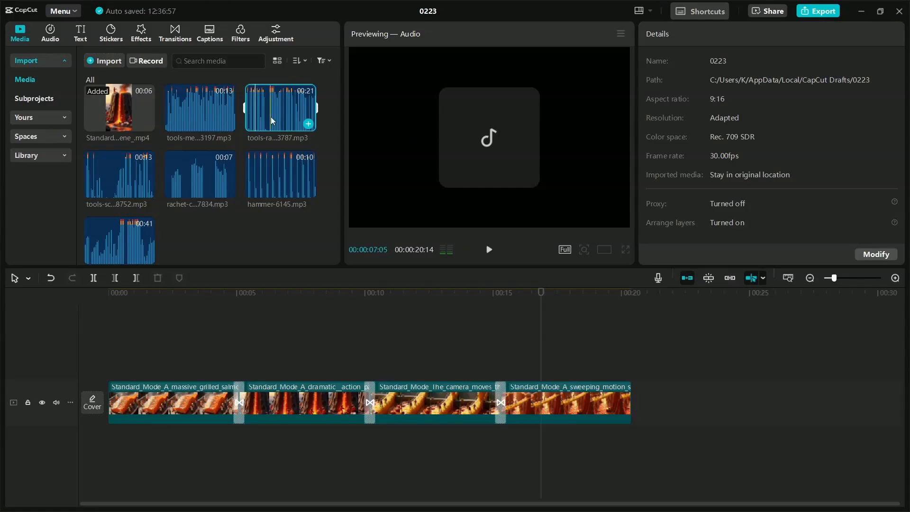
- Layer ratchet, hammer, cordless drill, screw-clamp and metal-tools sounds beneath the CapCut clips and lower the sound volume to -6.4 dB
left_click(309, 122)
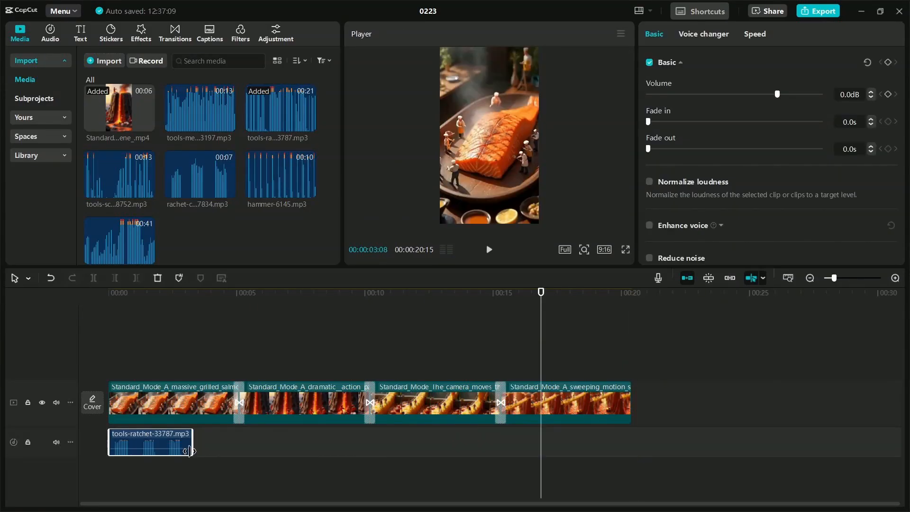
left_click_drag(200, 174, 148, 474)
left_click_drag(281, 174, 243, 442)
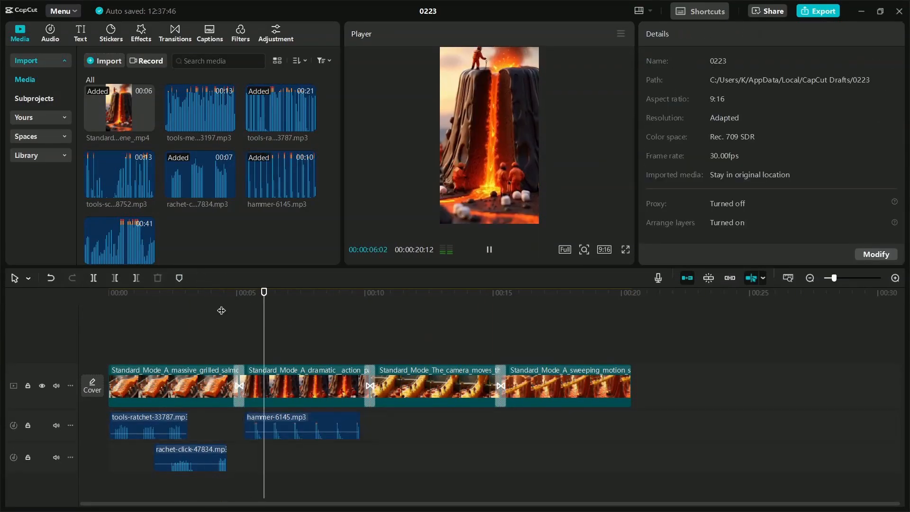
left_click(119, 241)
left_click(149, 257)
left_click(809, 278)
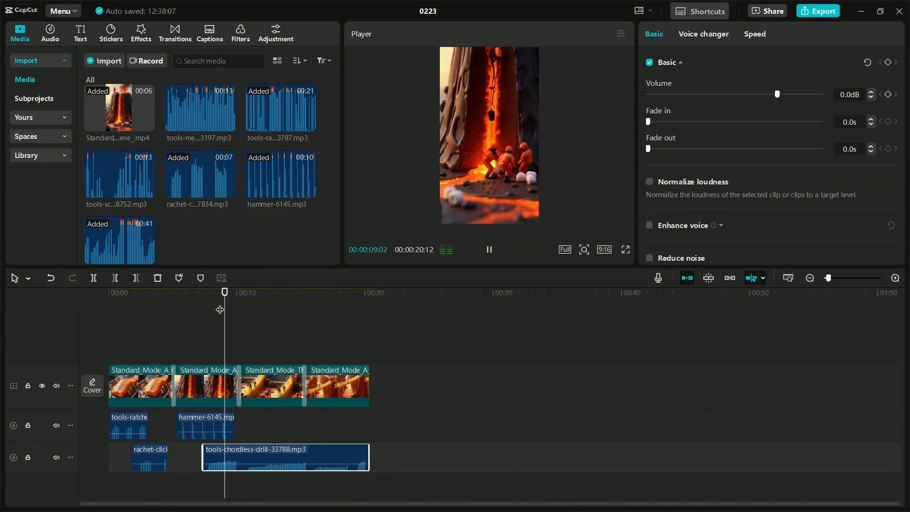
left_click(206, 427)
left_click_drag(777, 95, 764, 94)
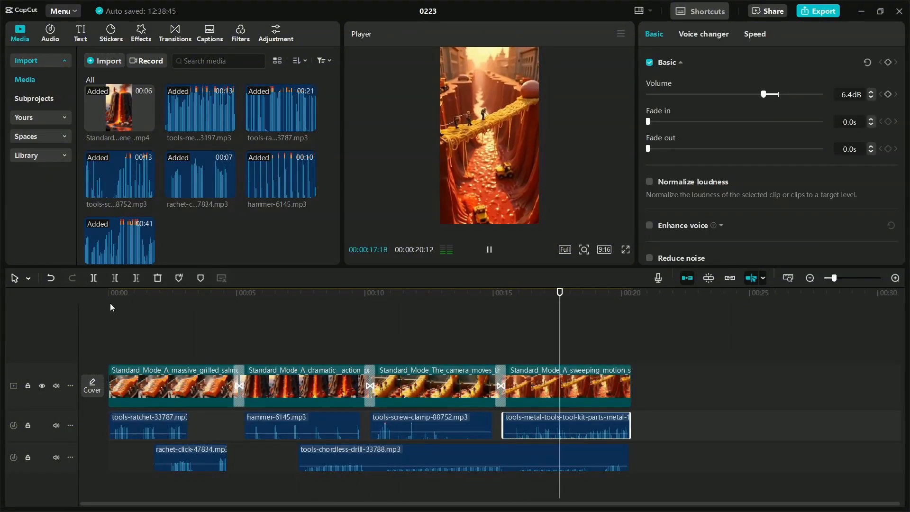
- Export project 0223 as a 1080P H.264 mp4 at 30fps, with MP3 audio also enabled
left_click(809, 13)
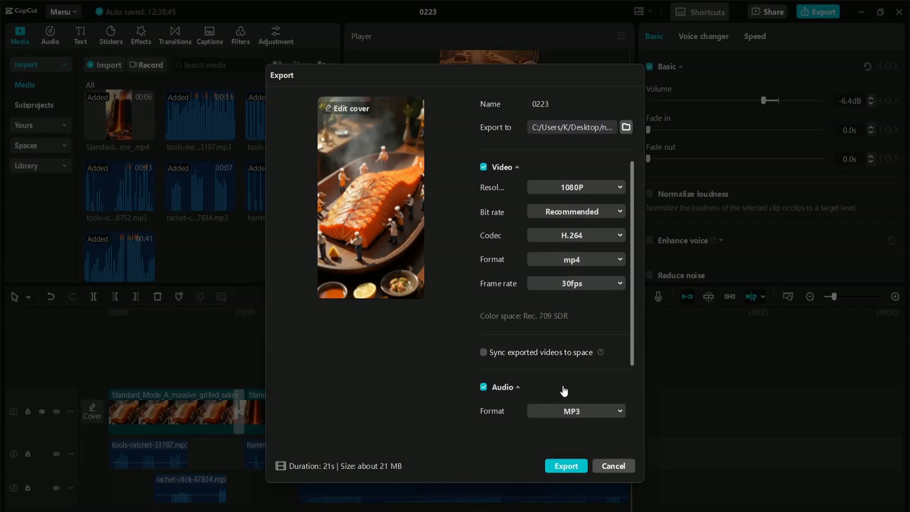
left_click(562, 465)
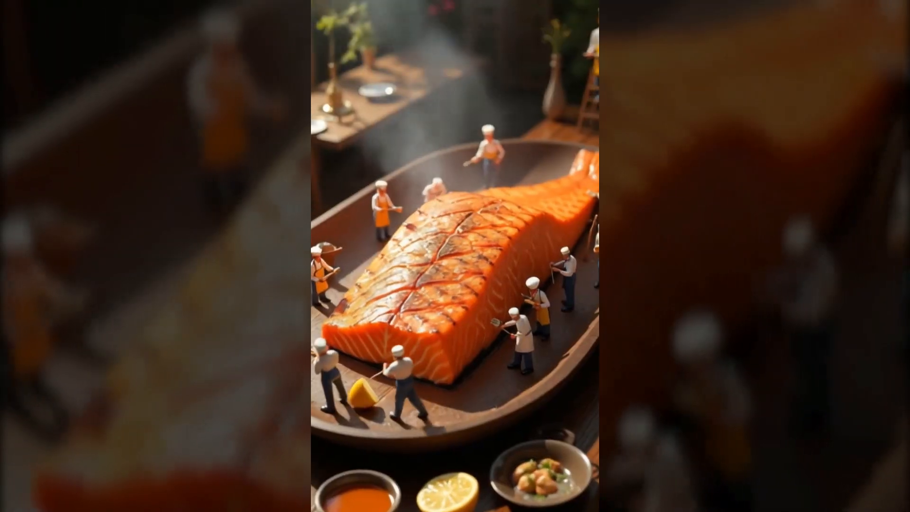